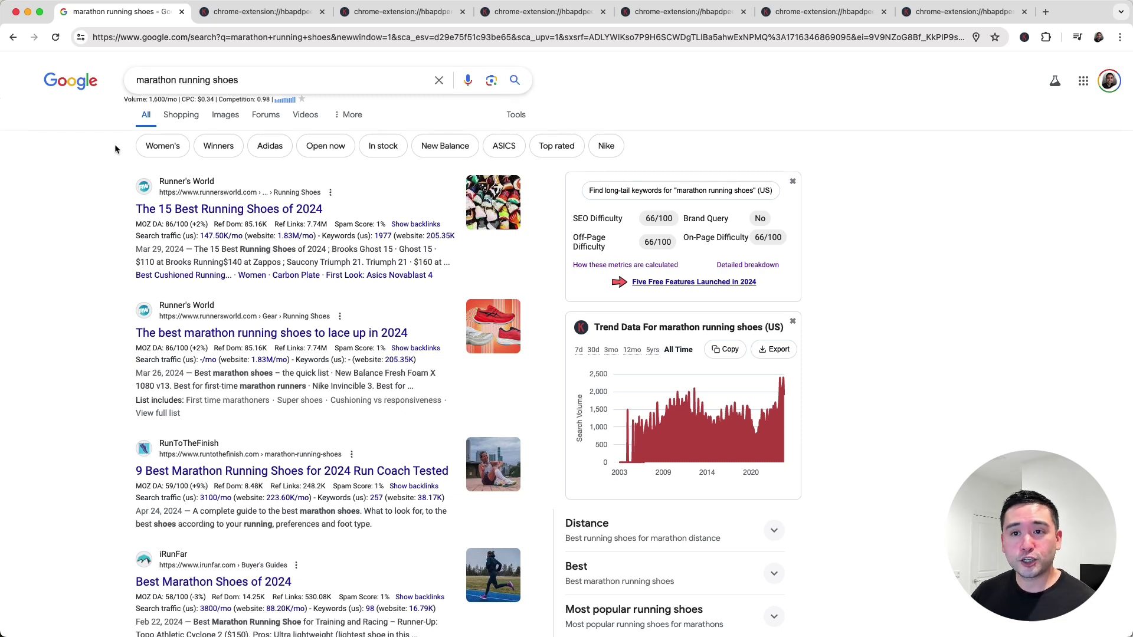
- Scroll the 'marathon running shoes' results to RunToTheFinish's Keywords Everywhere card showing 3100/mo search traffic
scroll(120, 236, "down", 2)
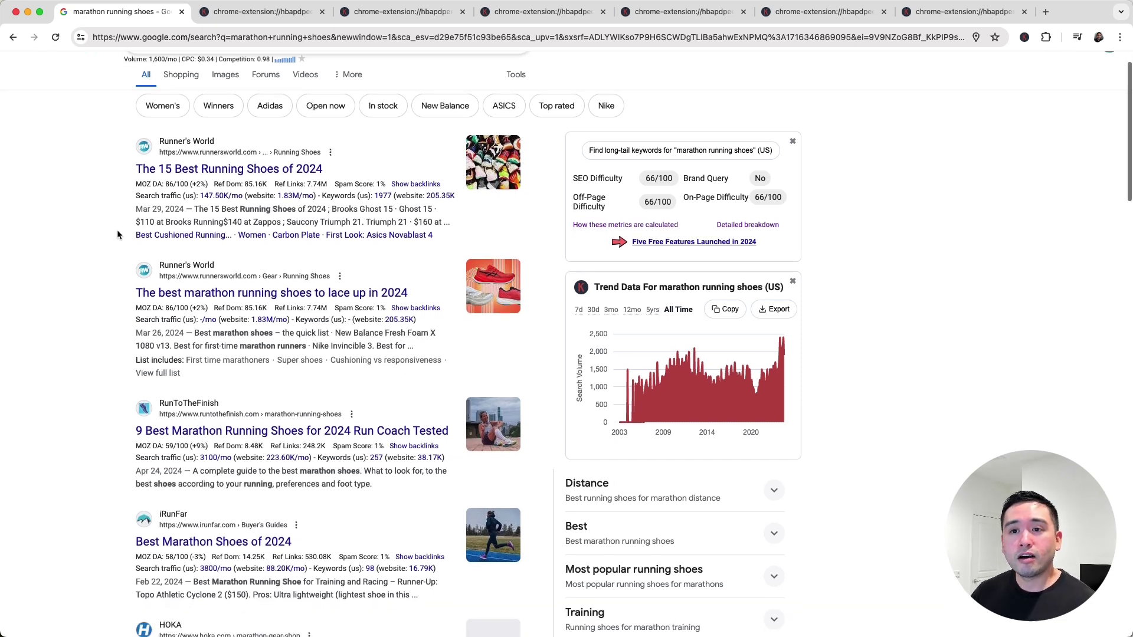
scroll(118, 377, "down", 1)
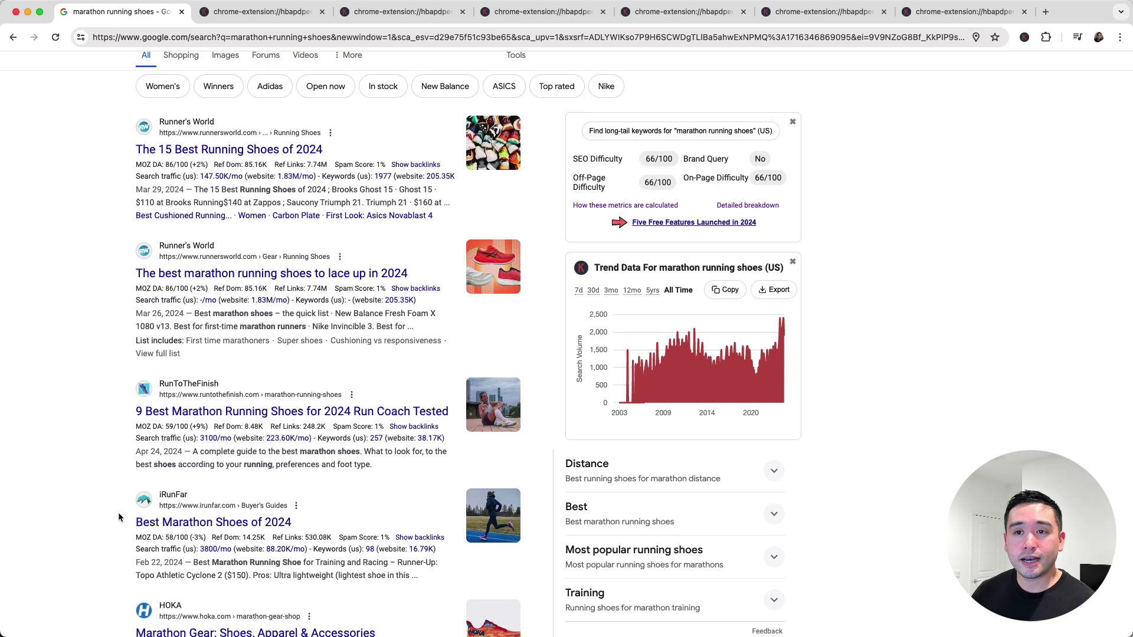
scroll(110, 508, "down", 5)
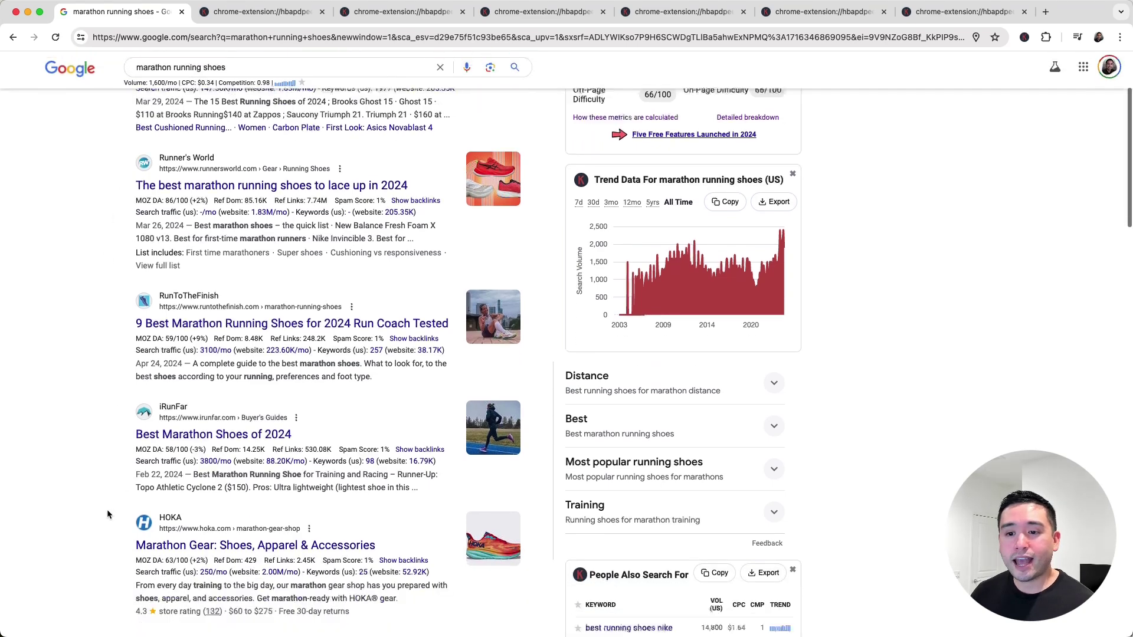
scroll(102, 511, "up", 6)
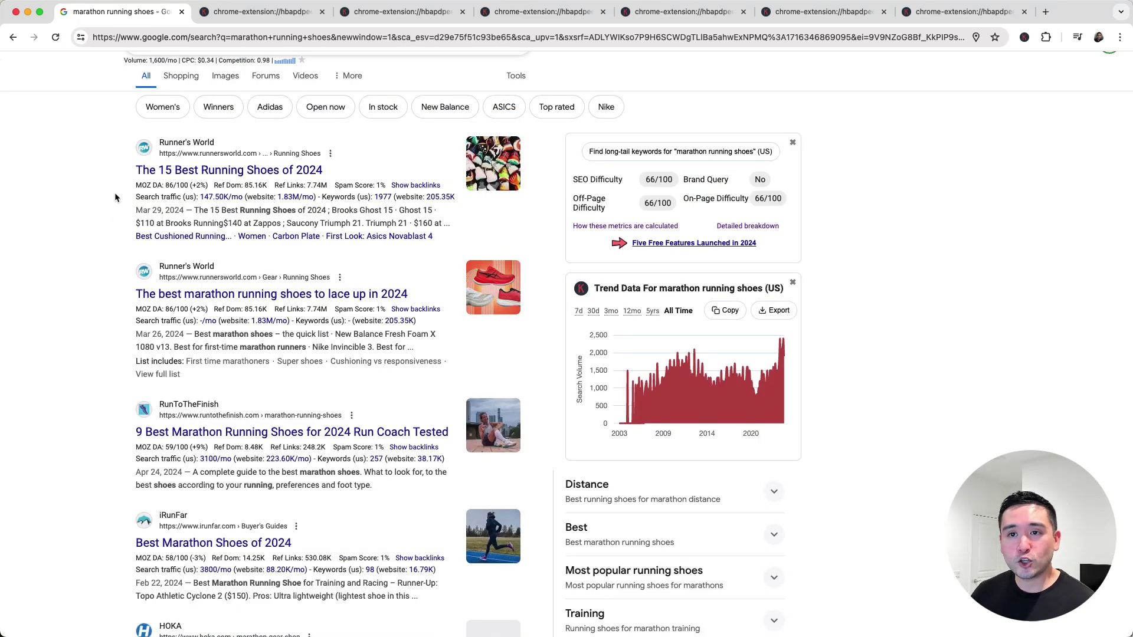
scroll(135, 213, "up", 1)
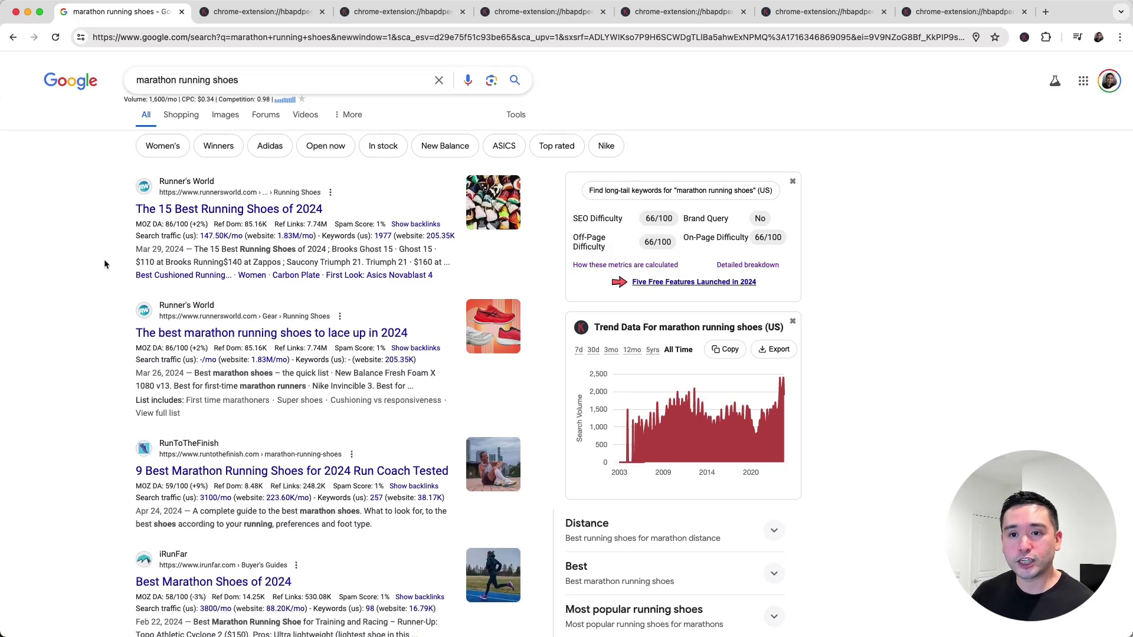
scroll(107, 280, "down", 3)
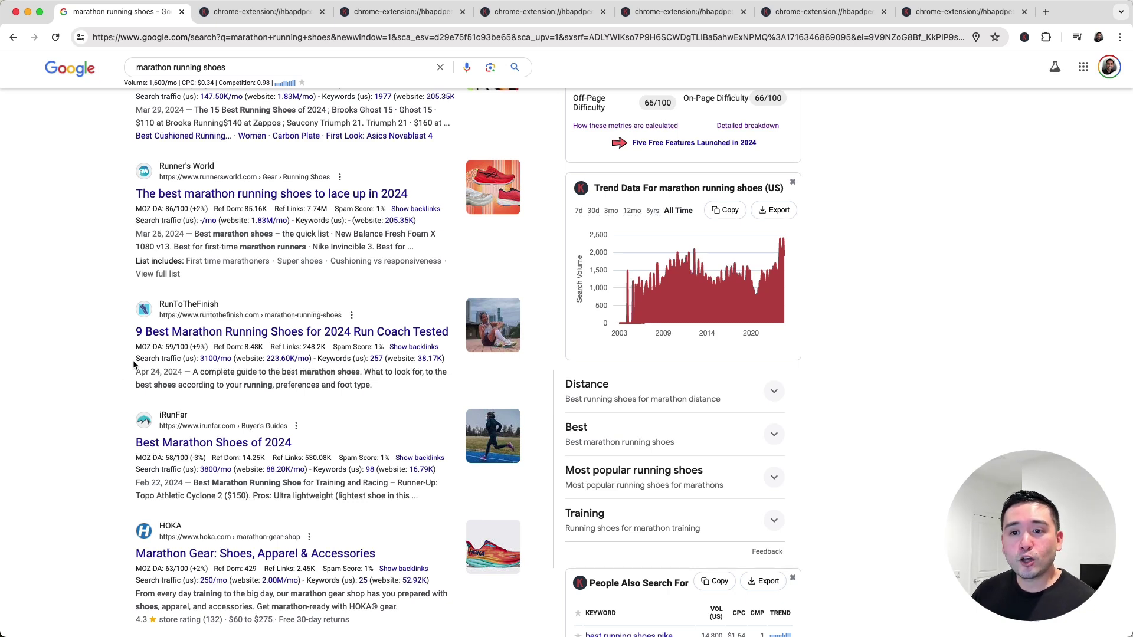
- Dismiss the RunToTheFinish metrics card to get back to the plain results list
mouse_move(163, 363)
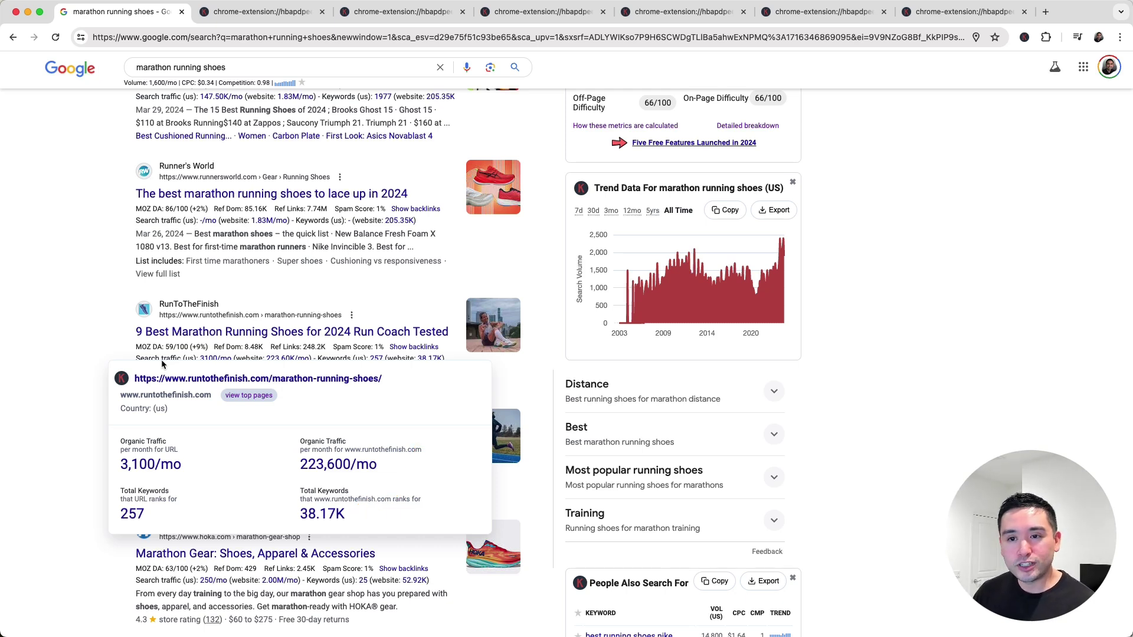
- Review the RunToTheFinish page's Top 5000 keywords table, led by 'best marathon sneakers' at 430 traffic
left_click(262, 12)
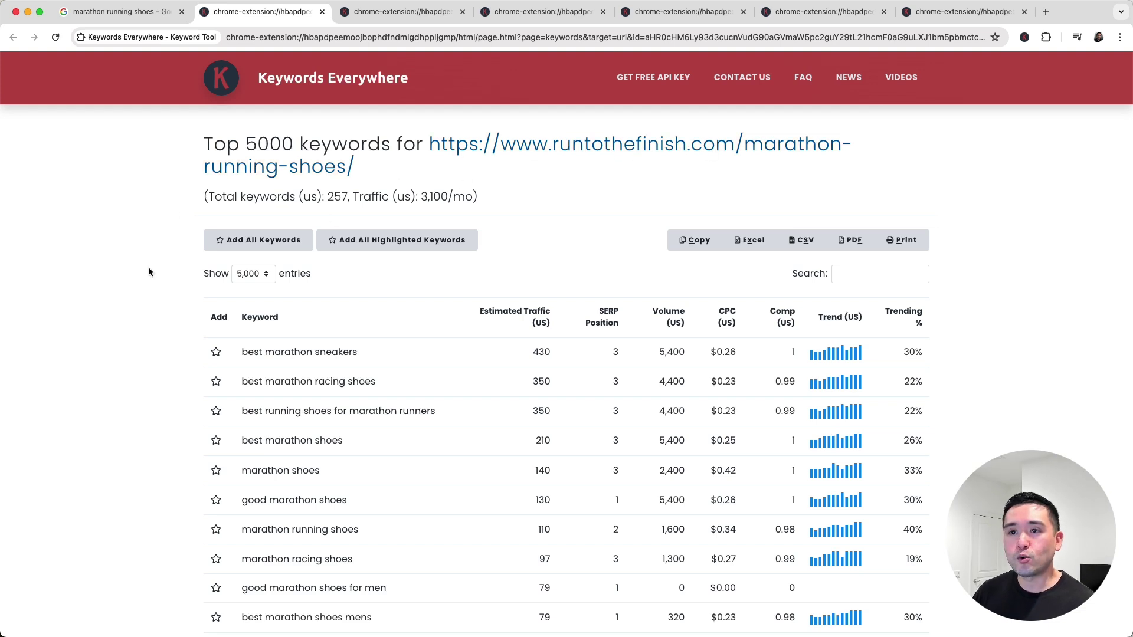
scroll(338, 353, "down", 3)
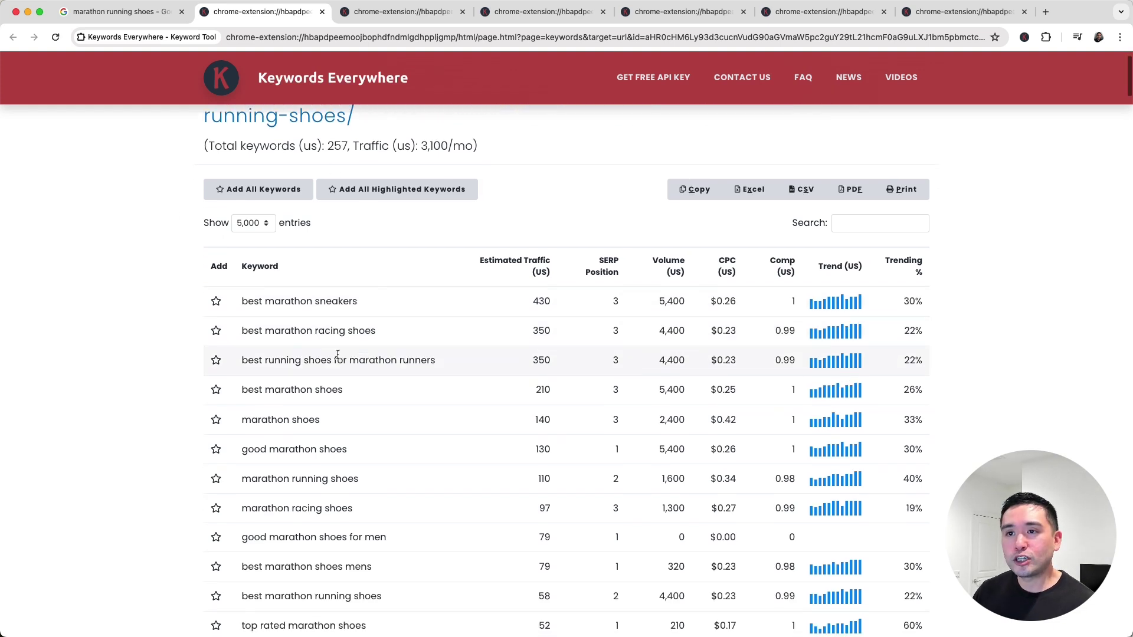
scroll(337, 354, "down", 2)
scroll(483, 231, "up", 2)
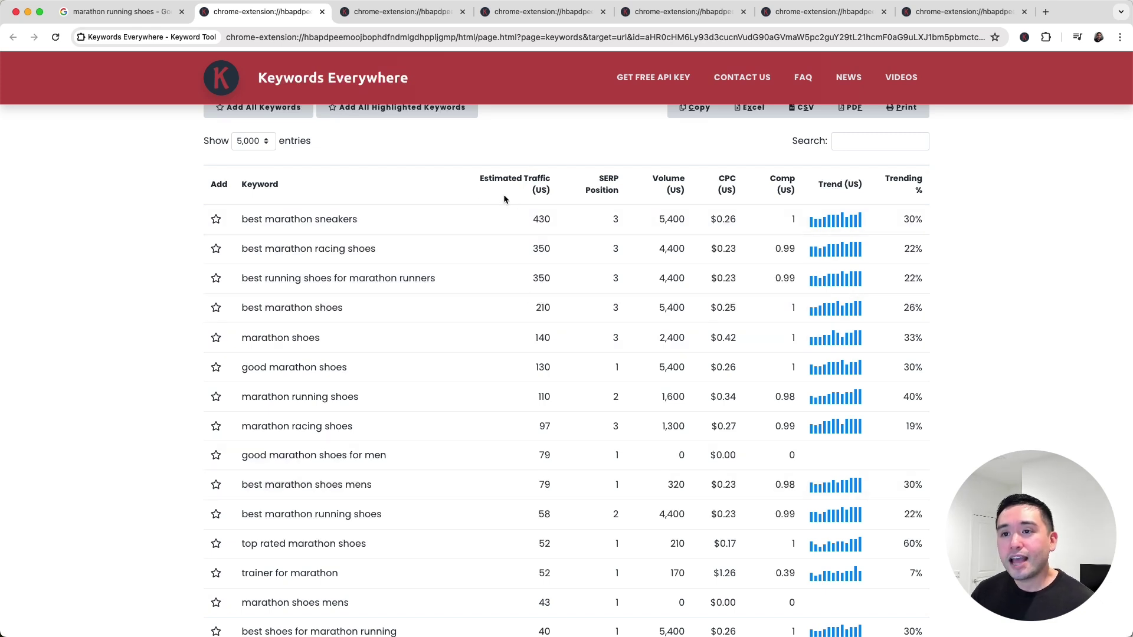
scroll(354, 215, "up", 1)
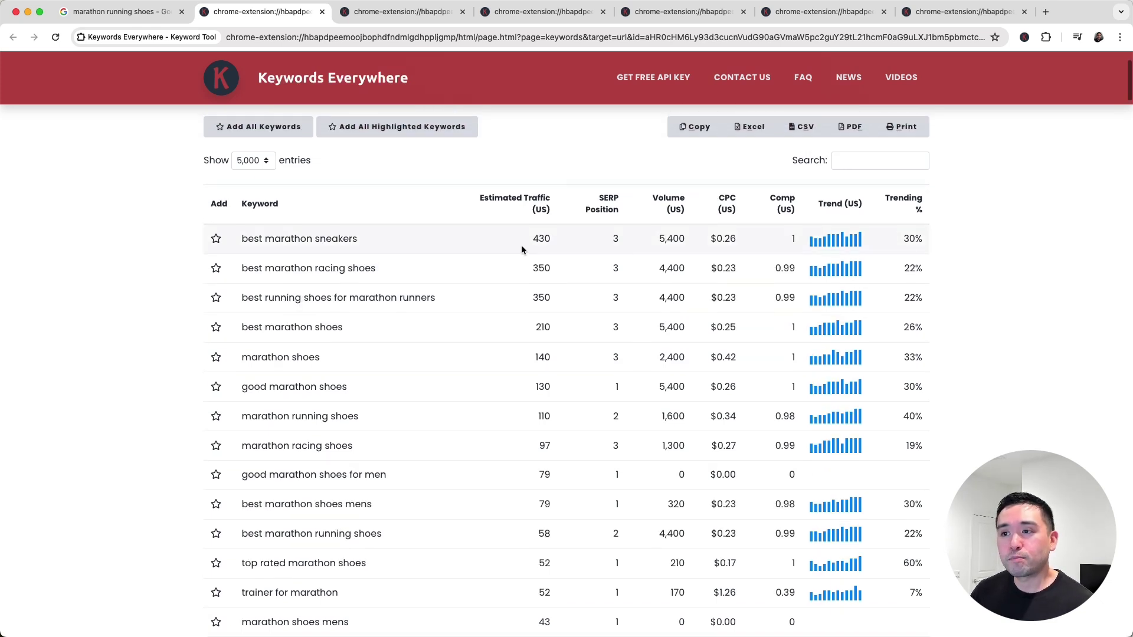
scroll(531, 247, "up", 2)
scroll(541, 252, "up", 2)
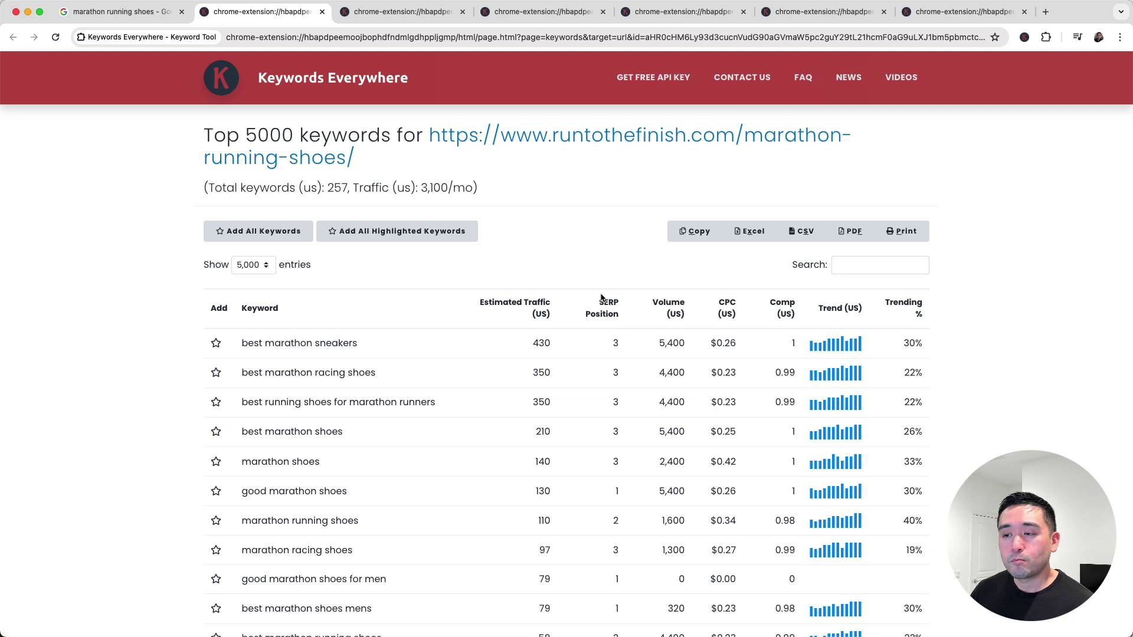
scroll(610, 475, "down", 1)
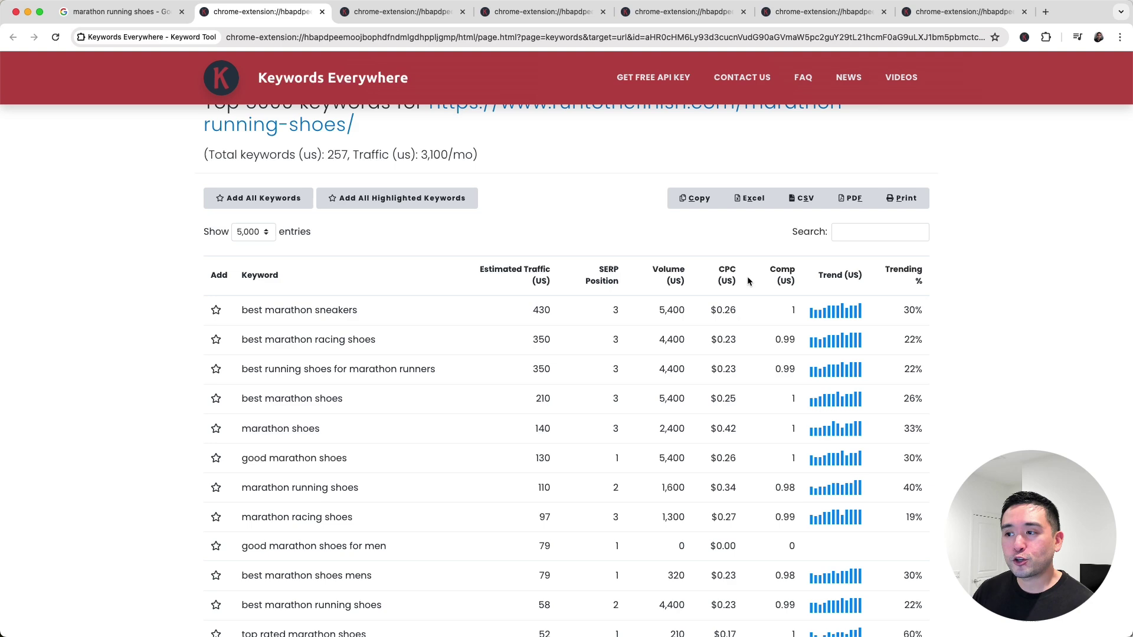
scroll(802, 351, "up", 1)
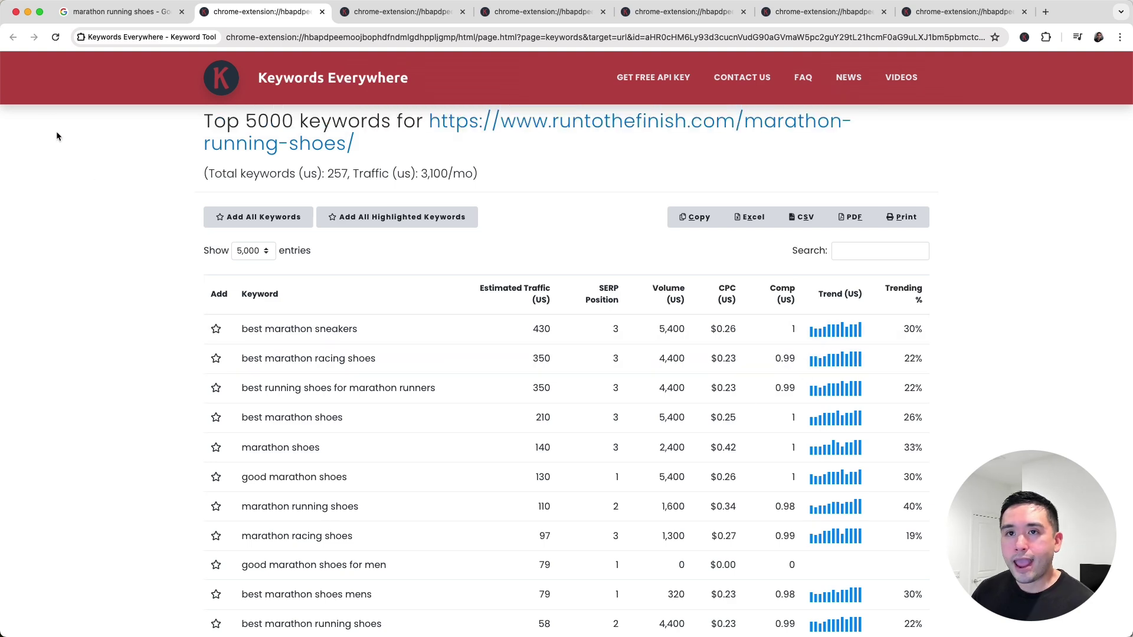
- From the Google results, open and review iRunFar's 98-keyword page report (3,800/mo traffic)
left_click(101, 19)
scroll(128, 187, "down", 3)
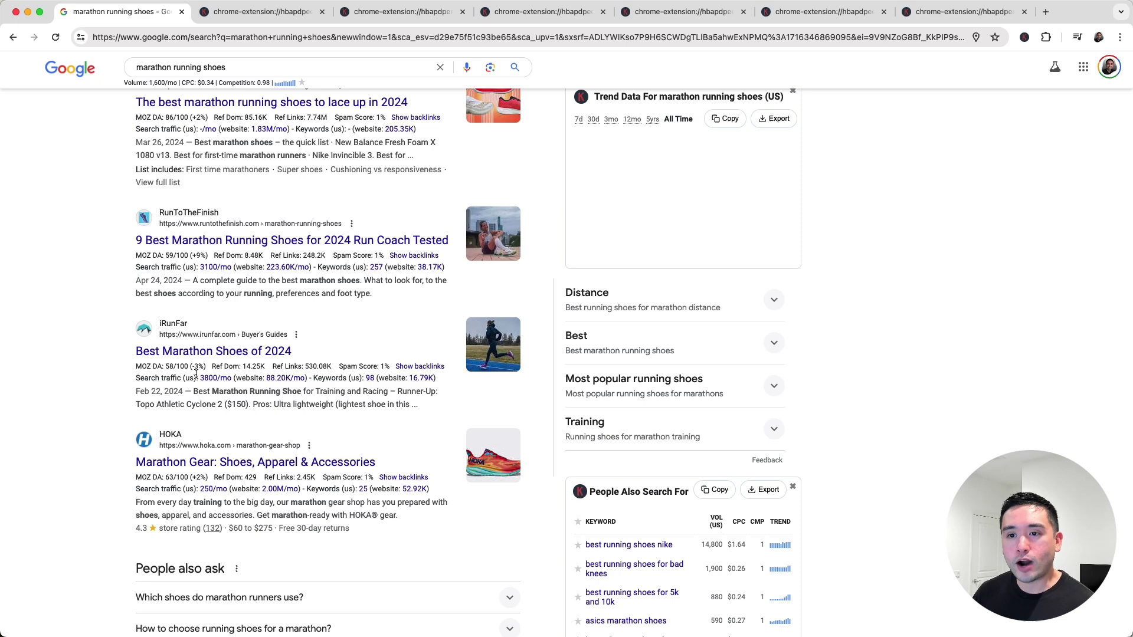
mouse_move(209, 378)
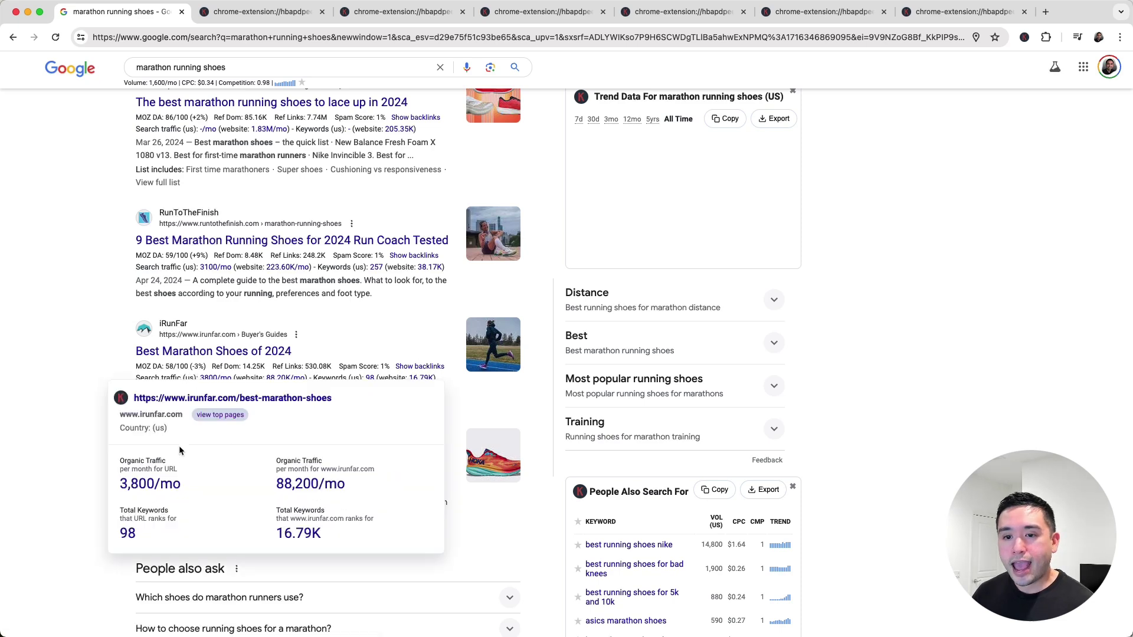
left_click(127, 534)
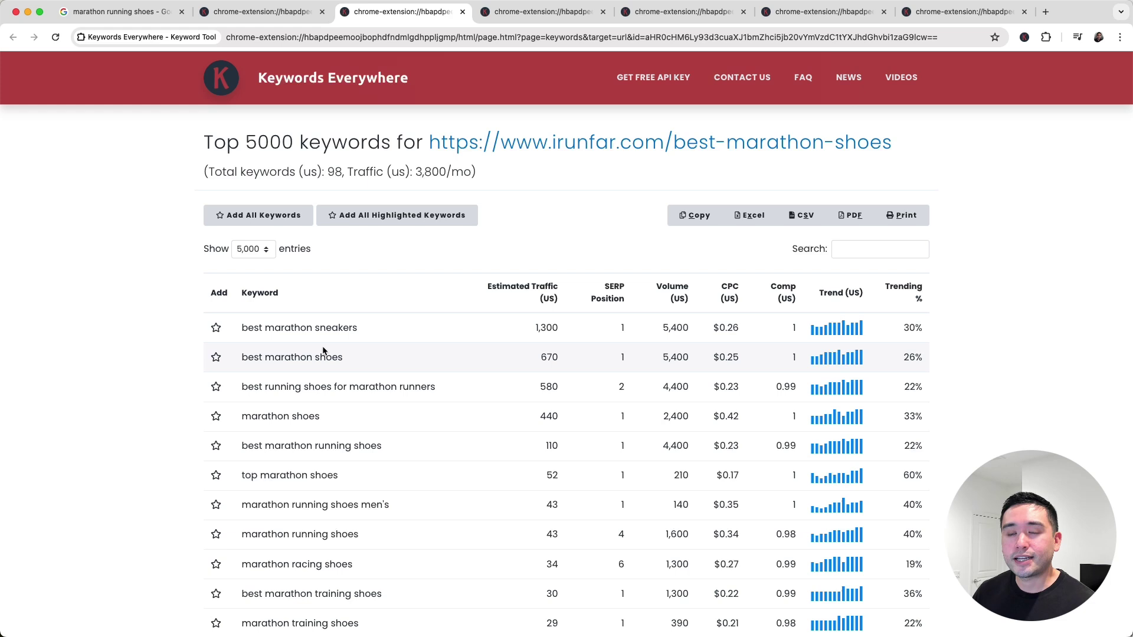
scroll(327, 366, "down", 1)
scroll(360, 351, "up", 1)
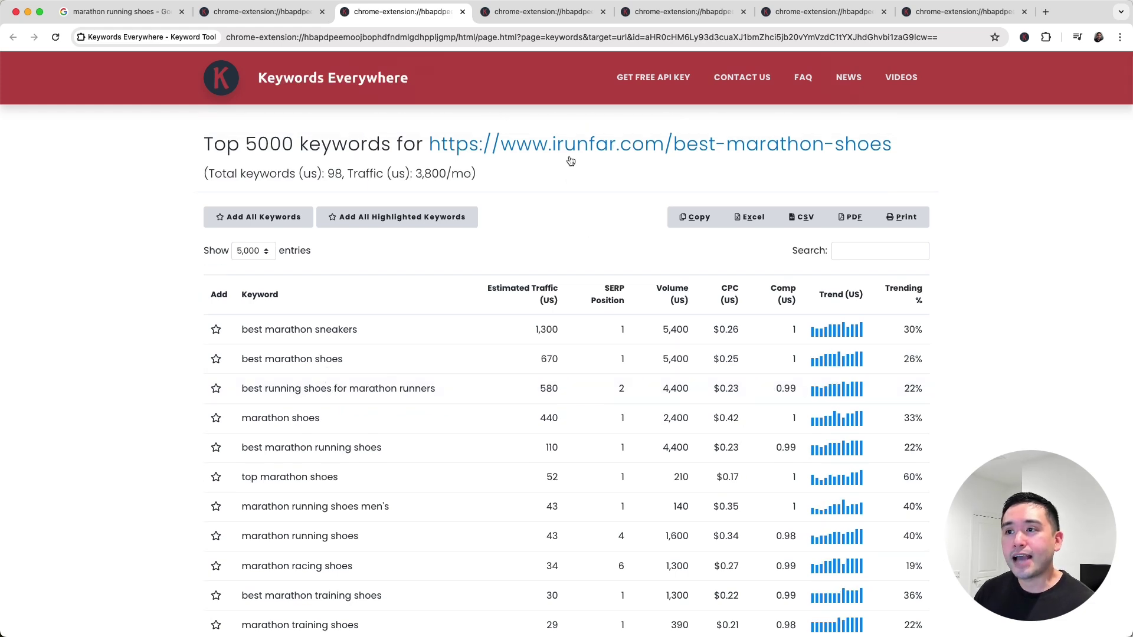
scroll(570, 192, "down", 3)
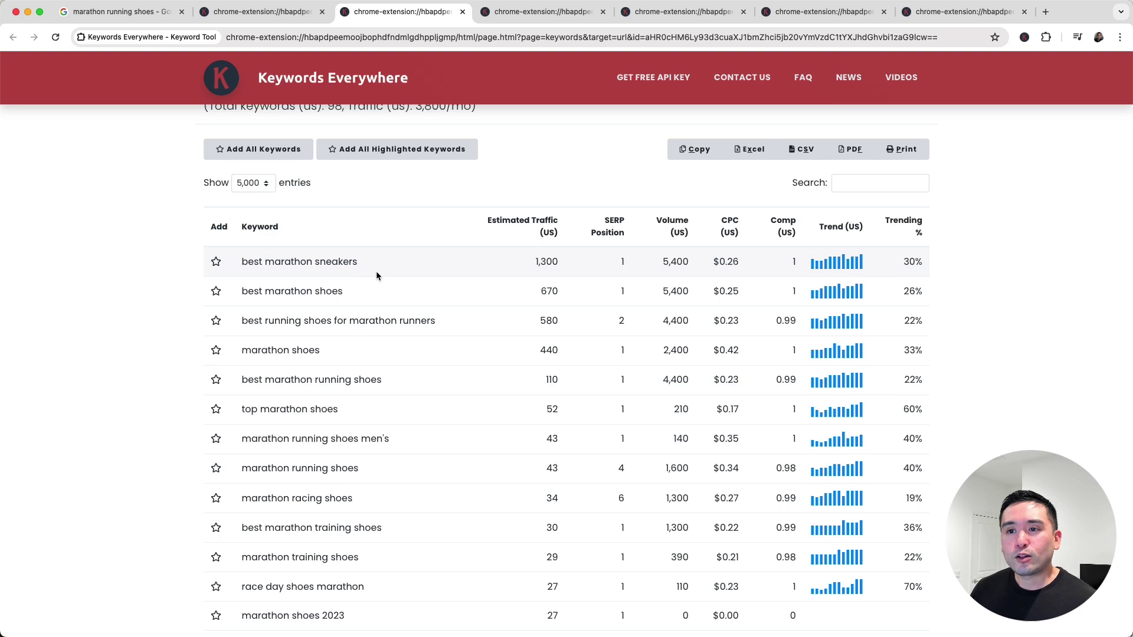
scroll(376, 271, "up", 1)
- Glance back at the Google results, then return to the RunToTheFinish keyword report
left_click(158, 12)
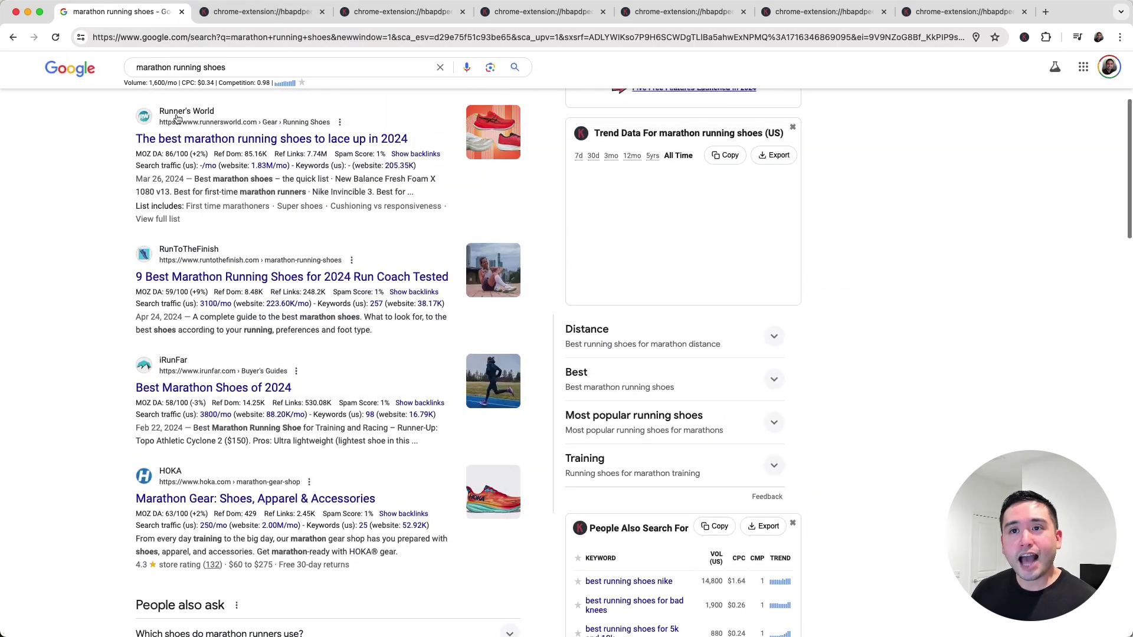
scroll(147, 106, "up", 3)
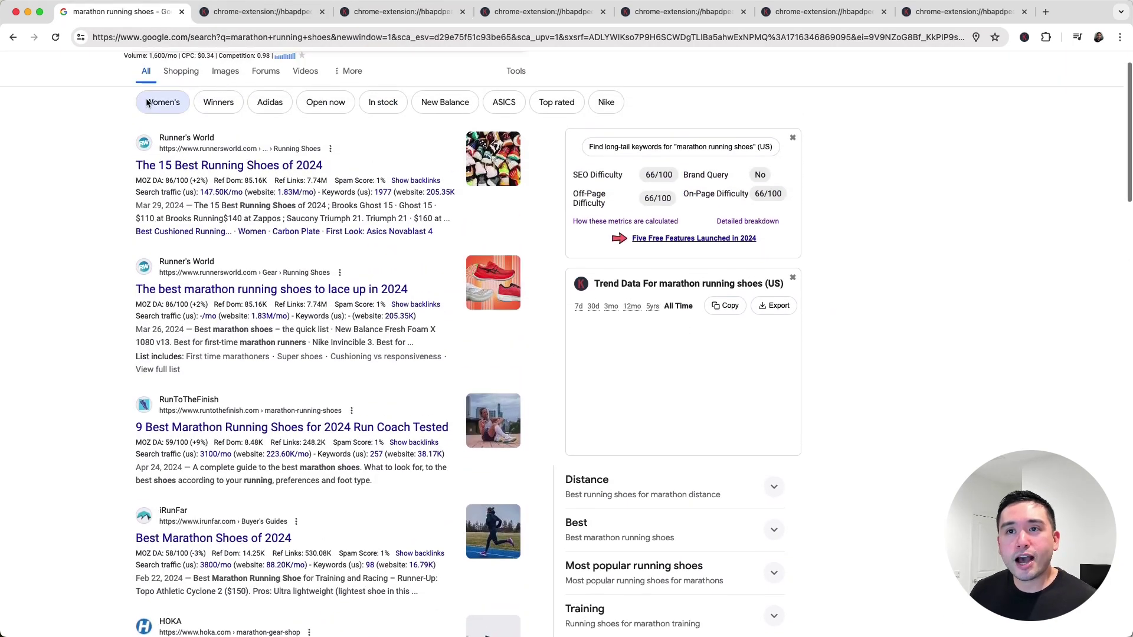
scroll(148, 103, "up", 2)
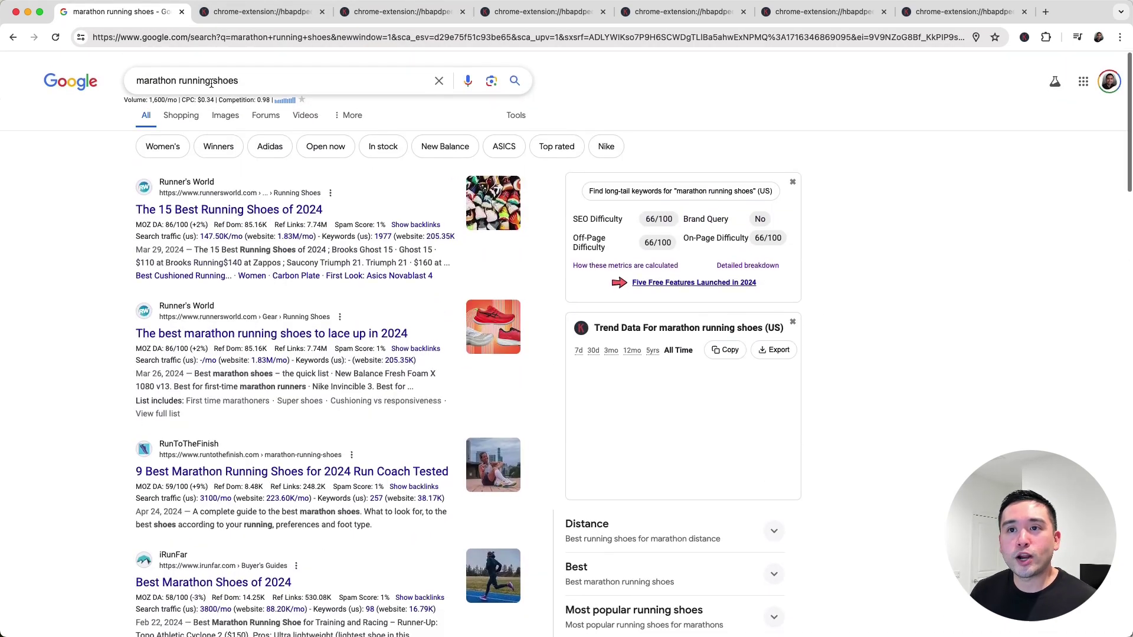
left_click(260, 17)
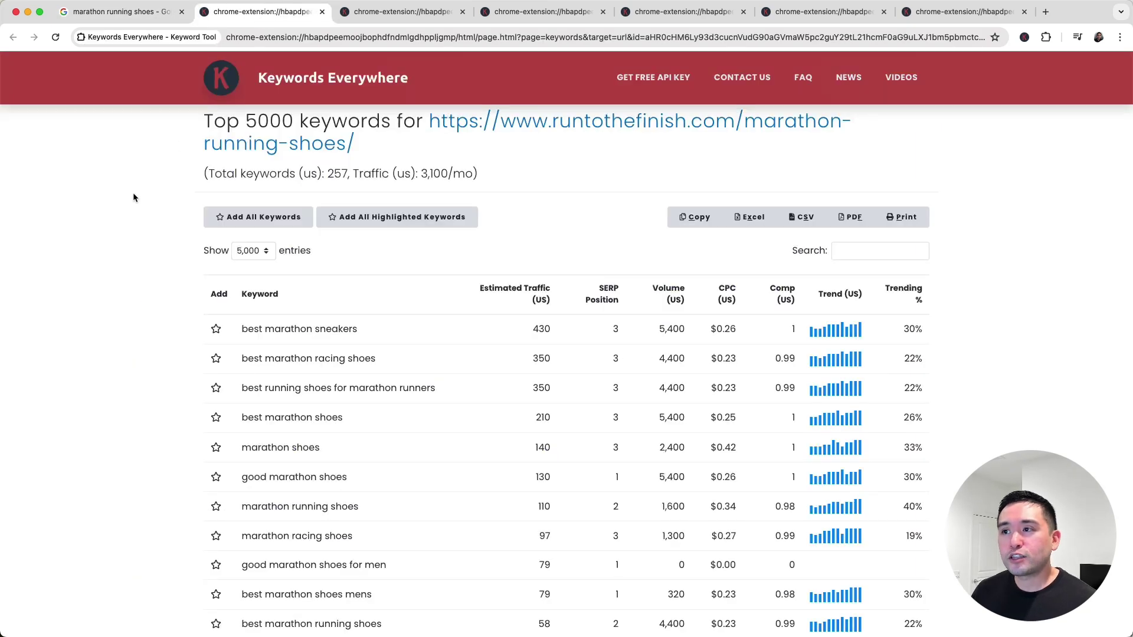
scroll(124, 194, "down", 1)
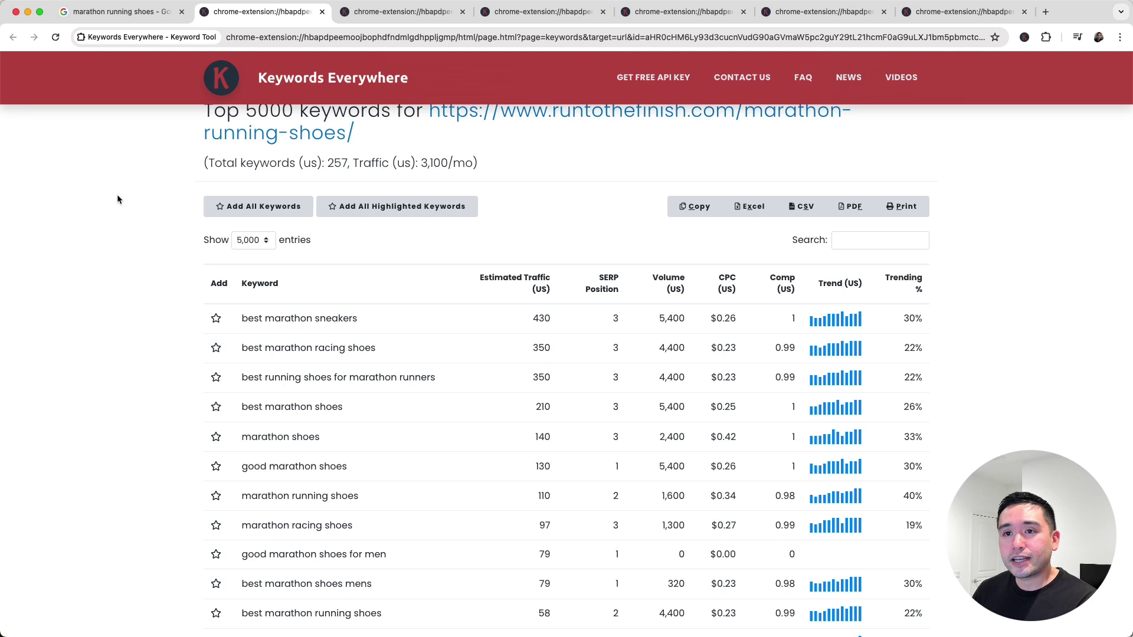
scroll(117, 199, "up", 1)
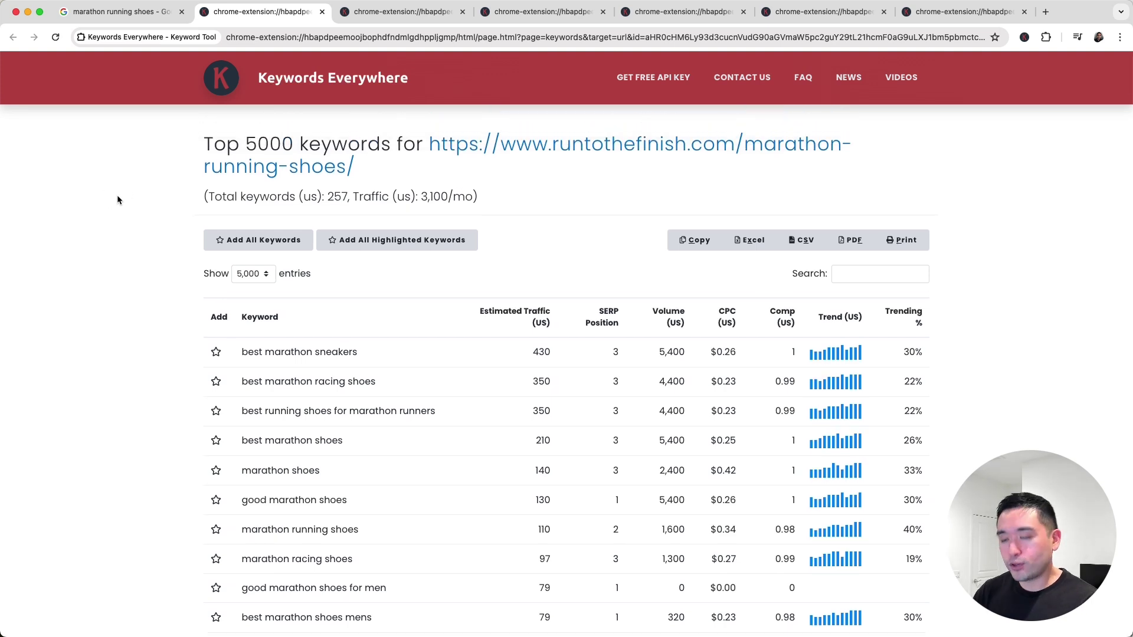
- Search the RunToTheFinish and next competitor's keyword tables for 'marathon running shoes'
key("super+f")
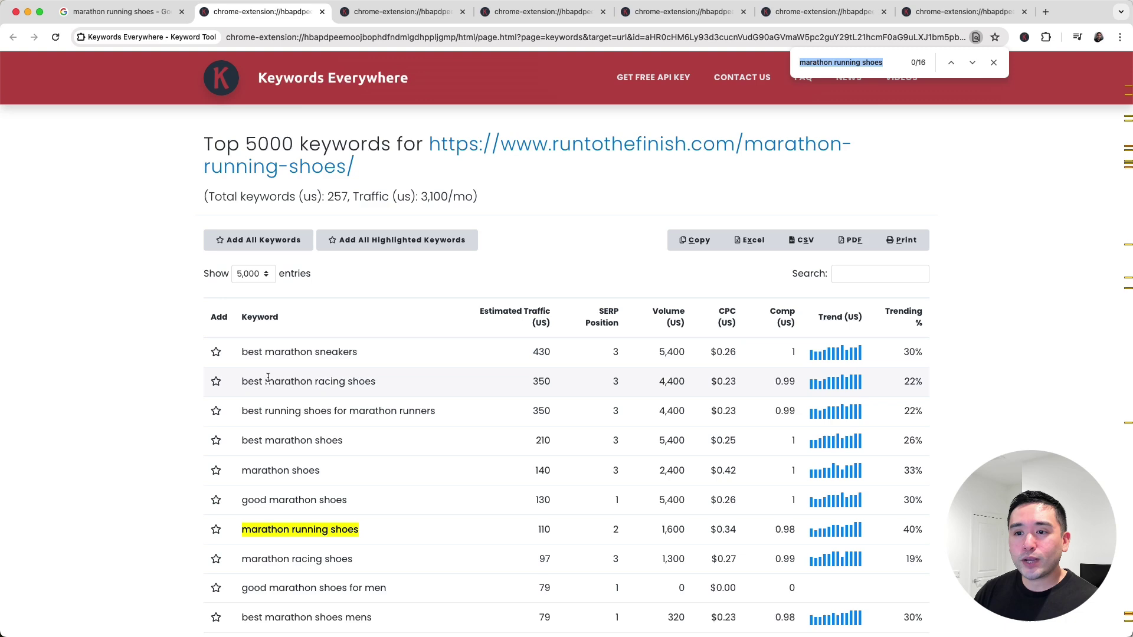
scroll(267, 377, "down", 3)
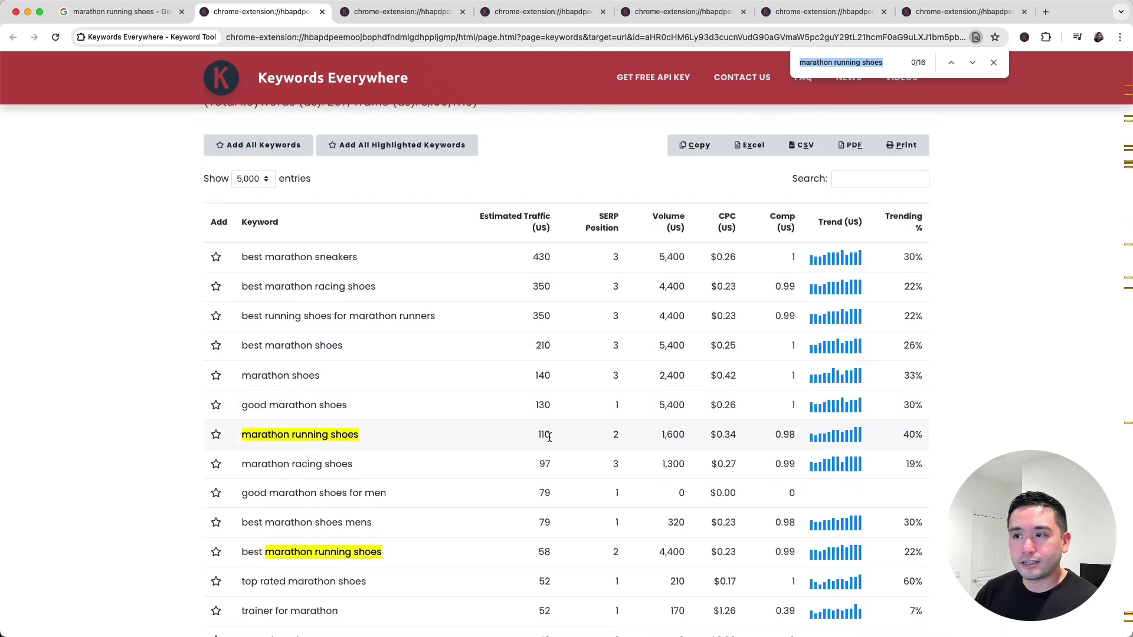
left_click(366, 13)
key("super+f")
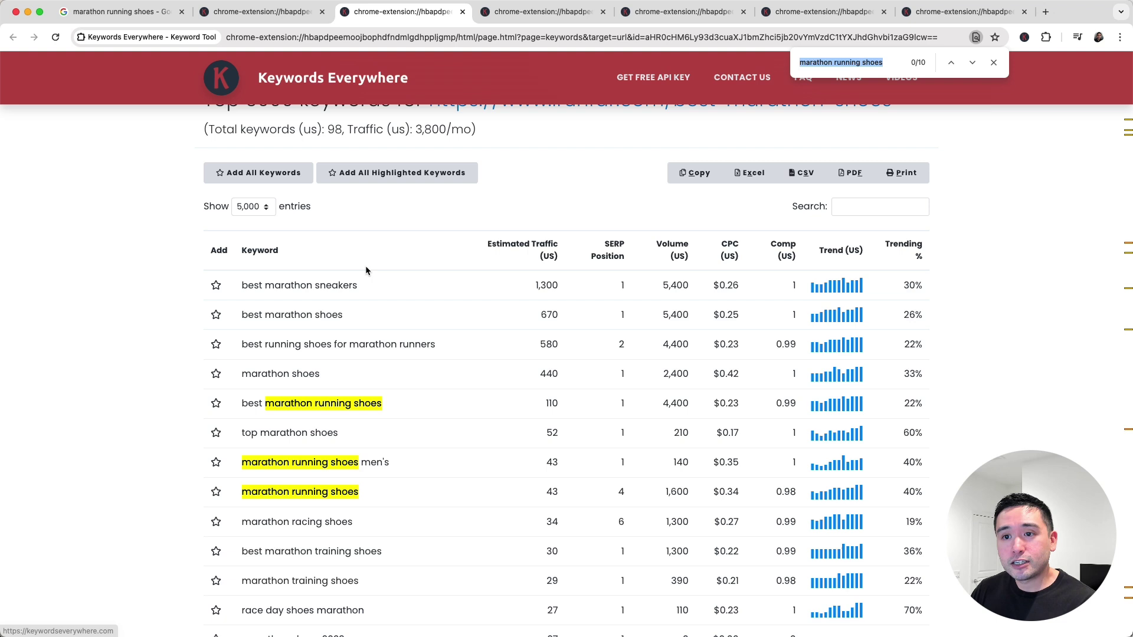
scroll(318, 293, "up", 1)
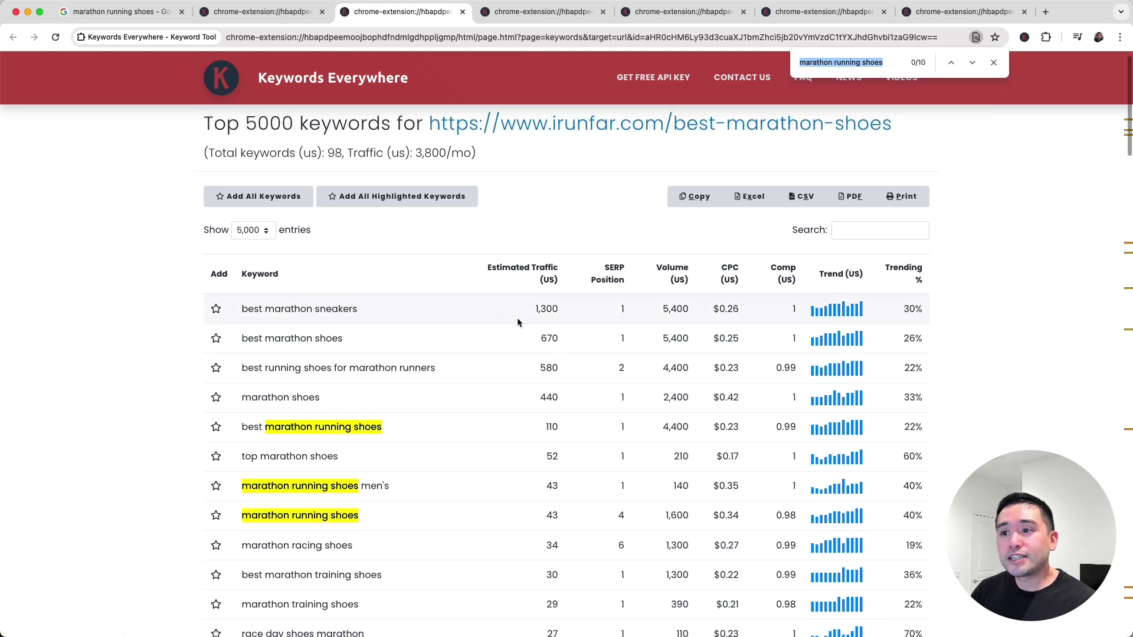
scroll(531, 322, "up", 2)
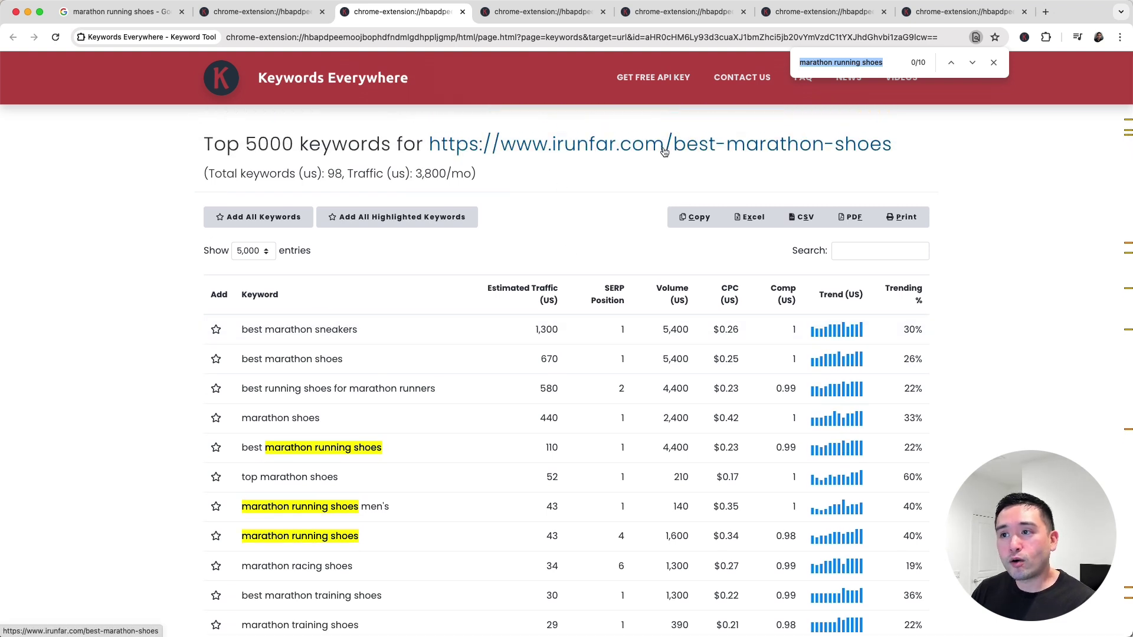
- Back on the RunToTheFinish report, check 'marathon running shoes' at 110 traffic, SERP position 2
left_click(262, 12)
scroll(328, 263, "up", 5)
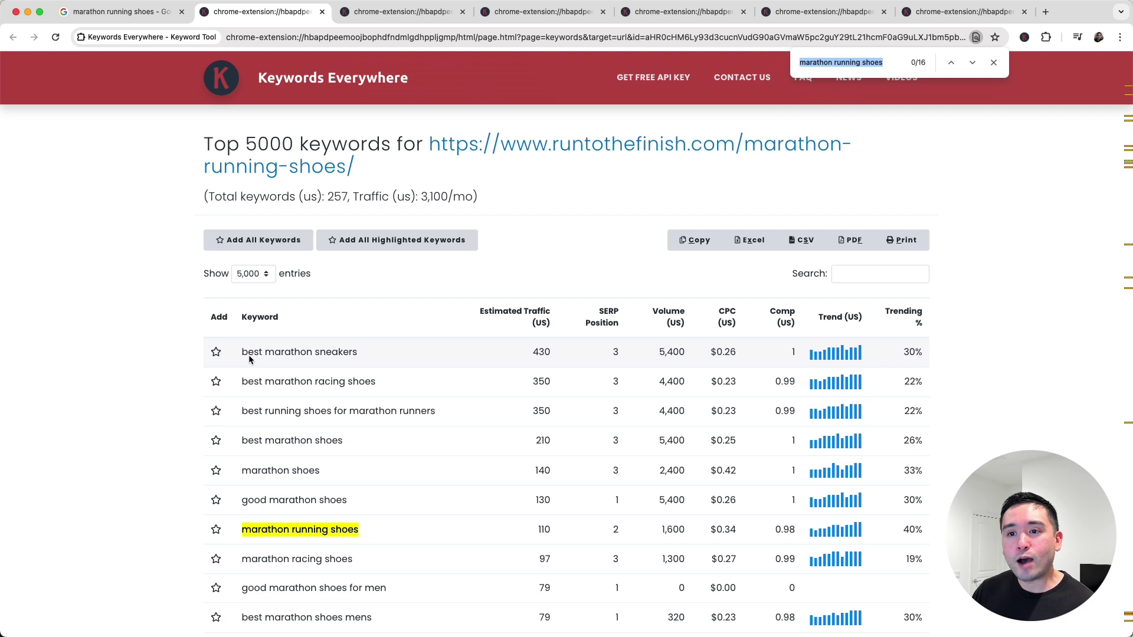
scroll(332, 350, "down", 1)
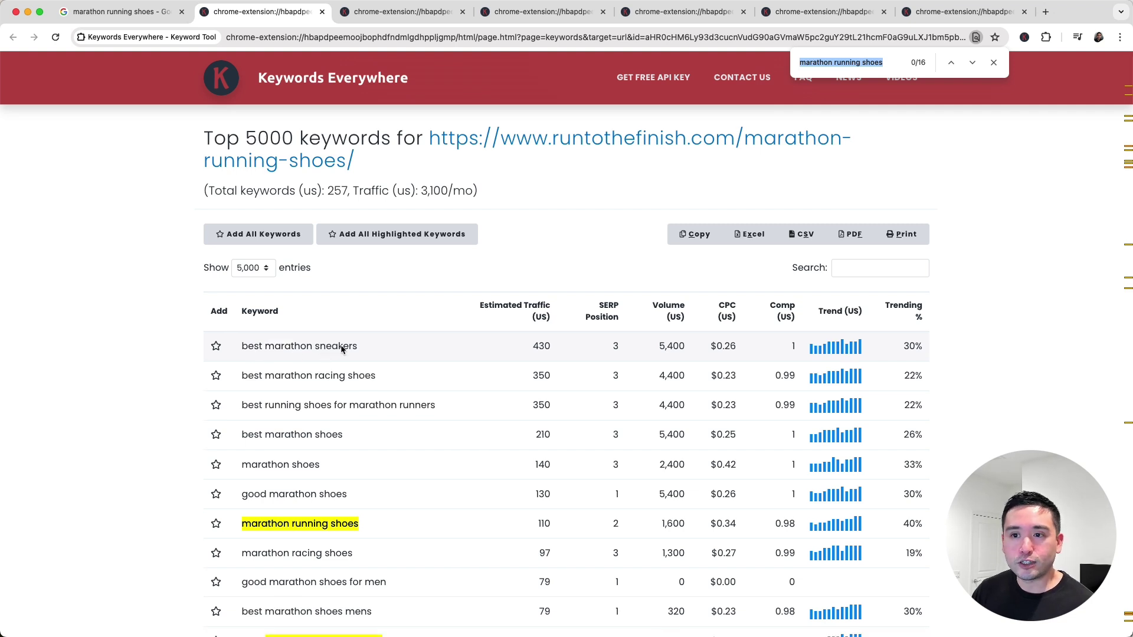
scroll(342, 348, "down", 3)
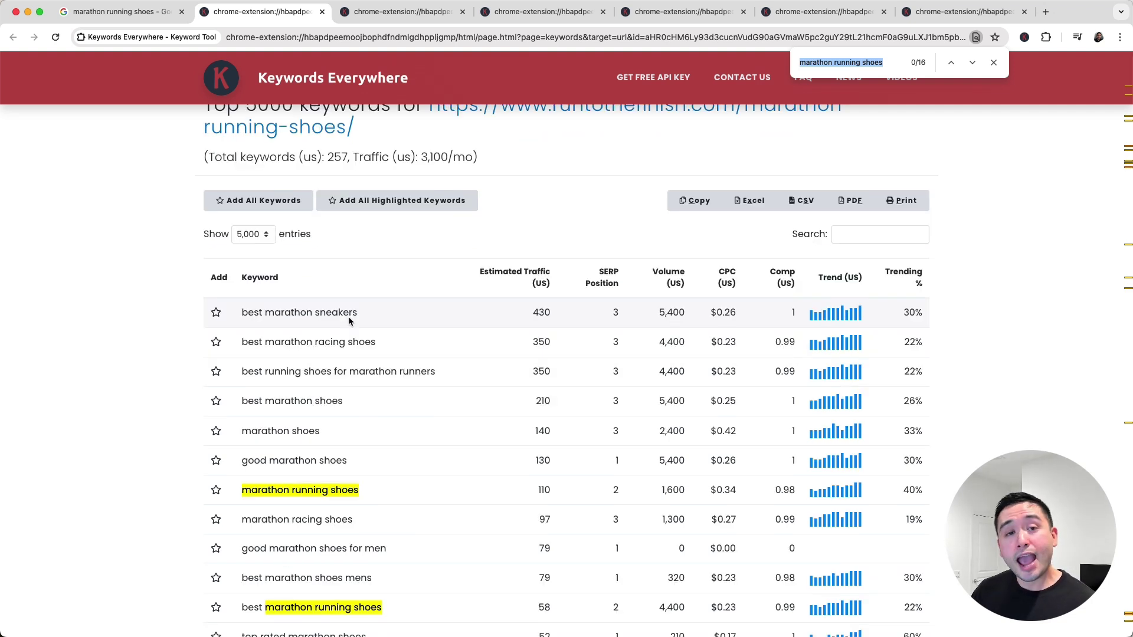
scroll(307, 405, "down", 2)
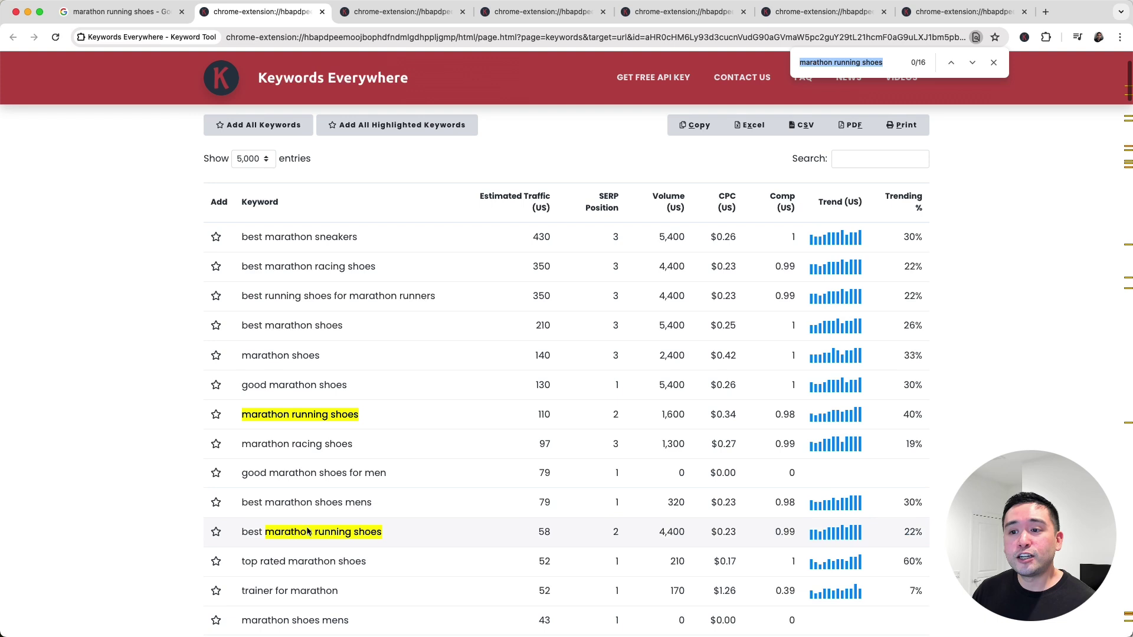
scroll(307, 444, "up", 4)
scroll(341, 413, "up", 1)
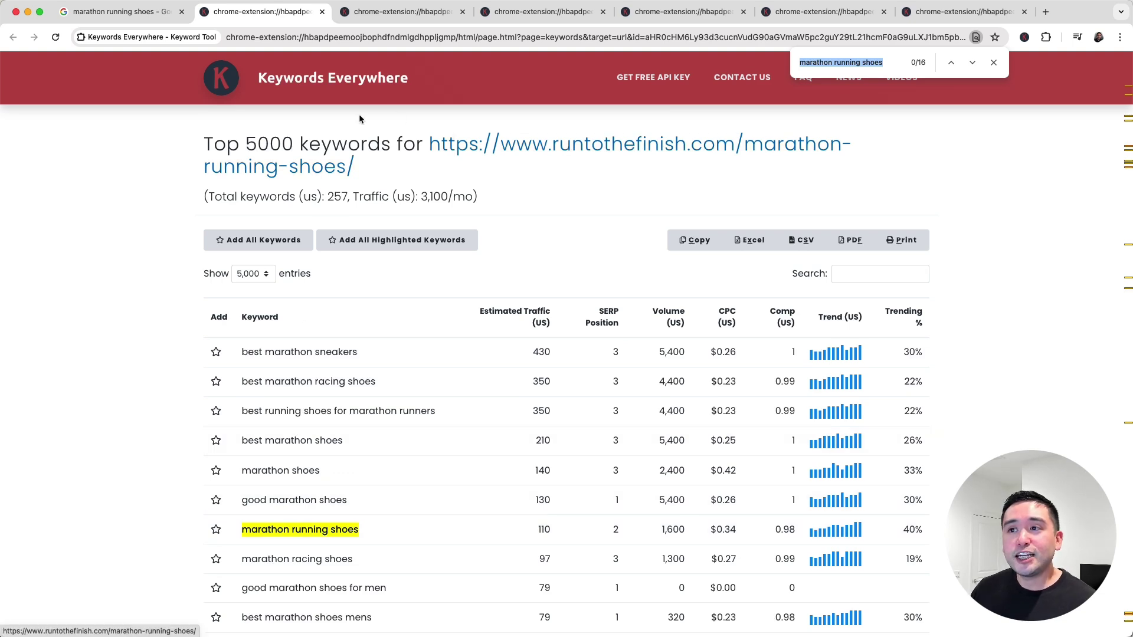
- Return to the Google results, then scroll through runtothefinish.com's entire-website keyword report
left_click(140, 15)
scroll(304, 345, "down", 2)
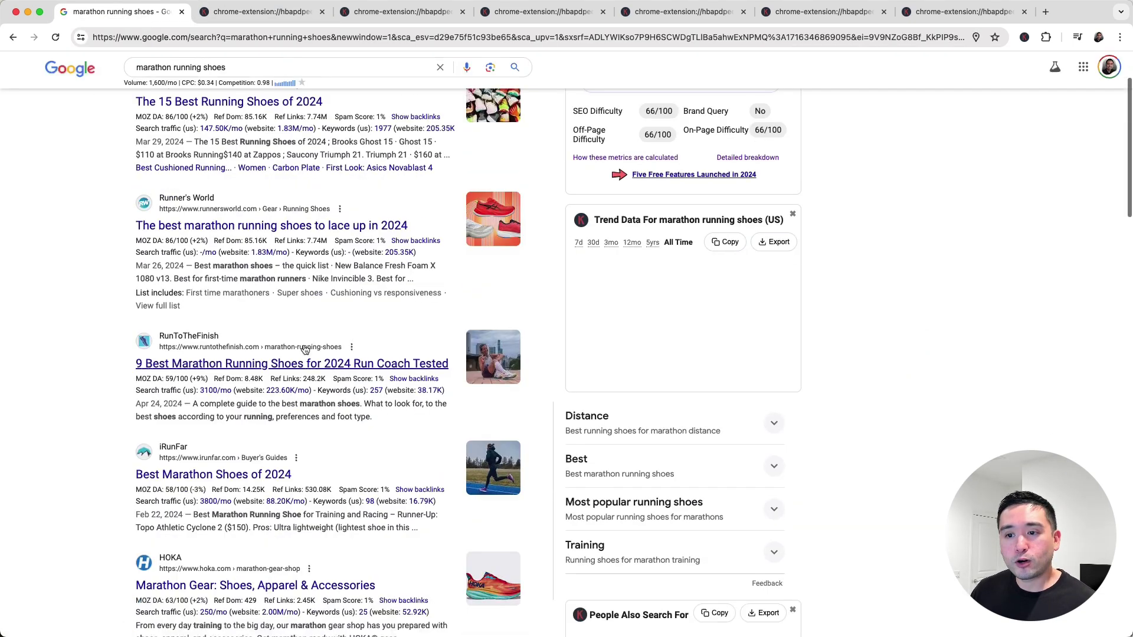
scroll(303, 349, "down", 1)
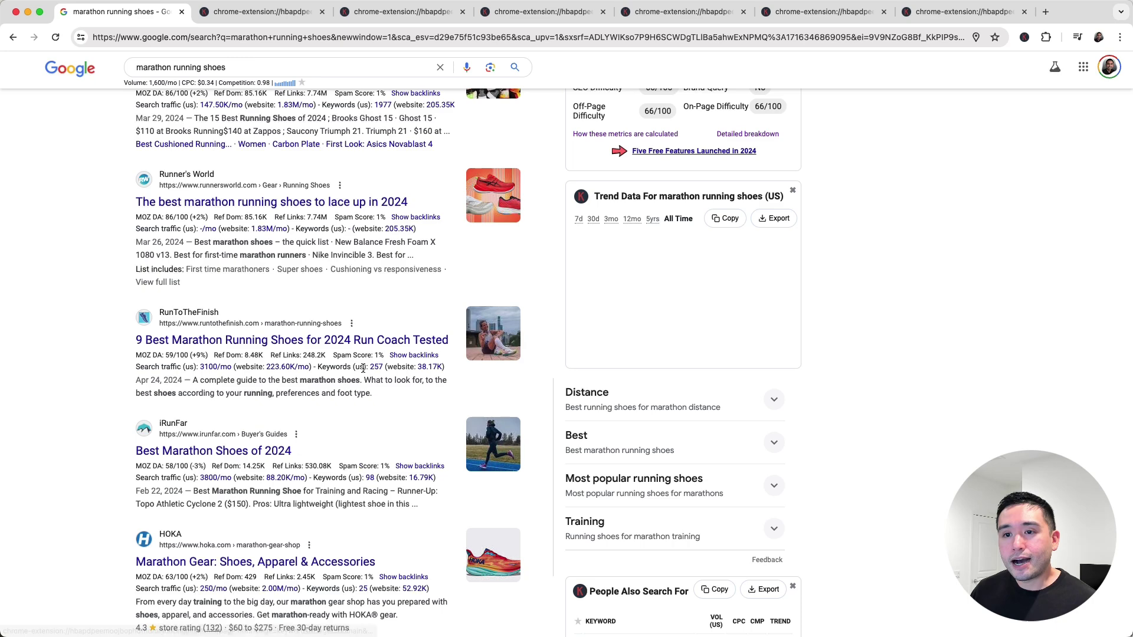
mouse_move(362, 368)
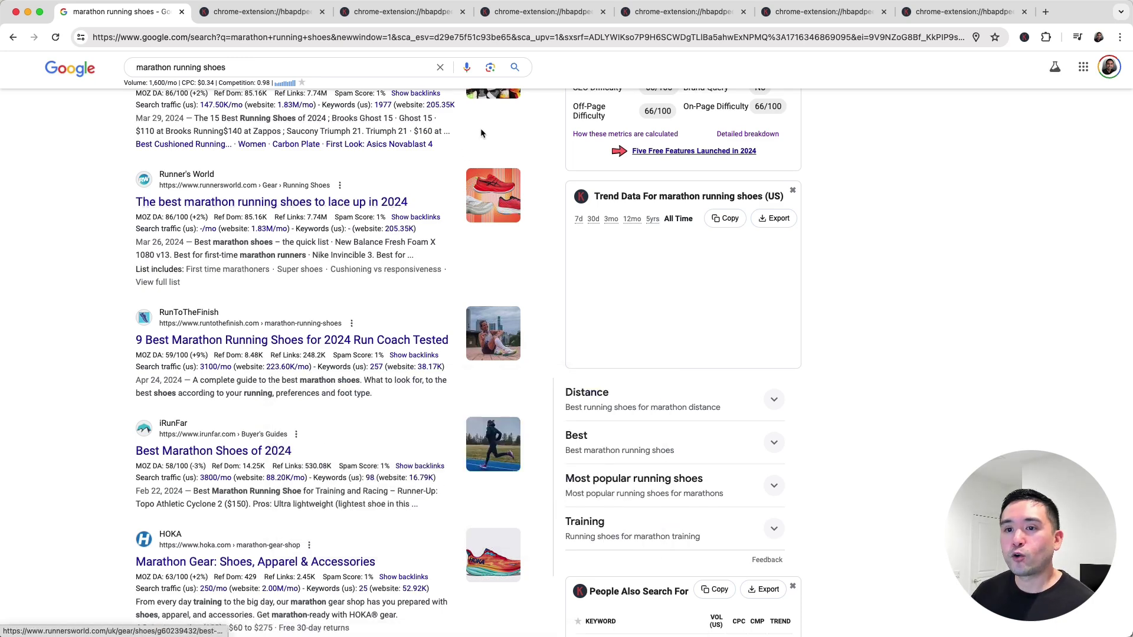
left_click(531, 15)
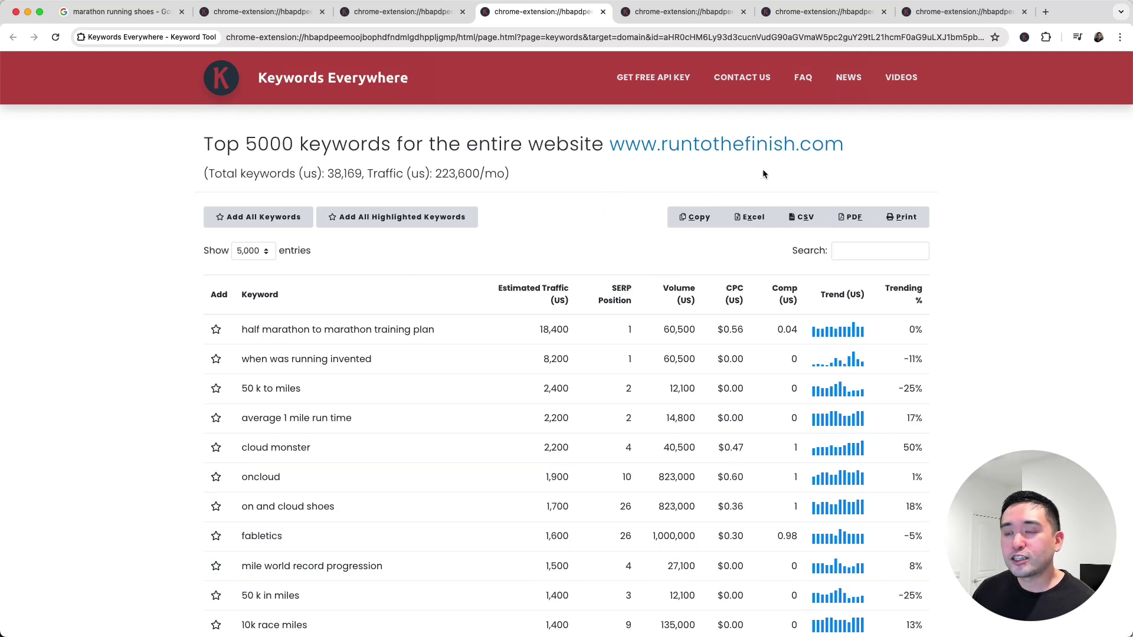
scroll(541, 278, "down", 3)
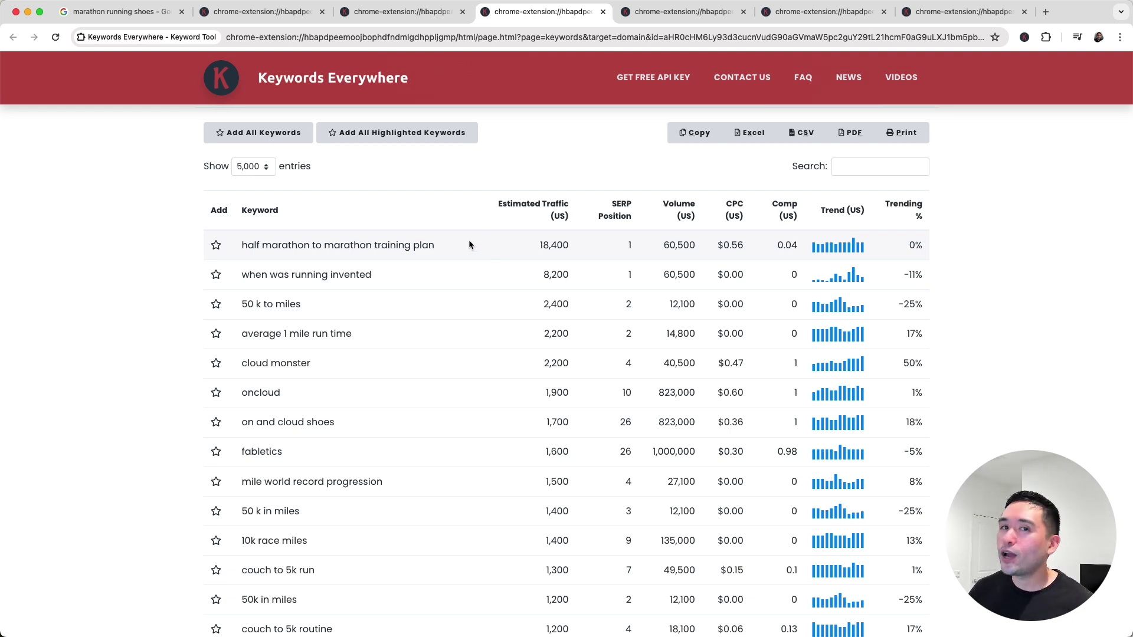
scroll(447, 244, "down", 1)
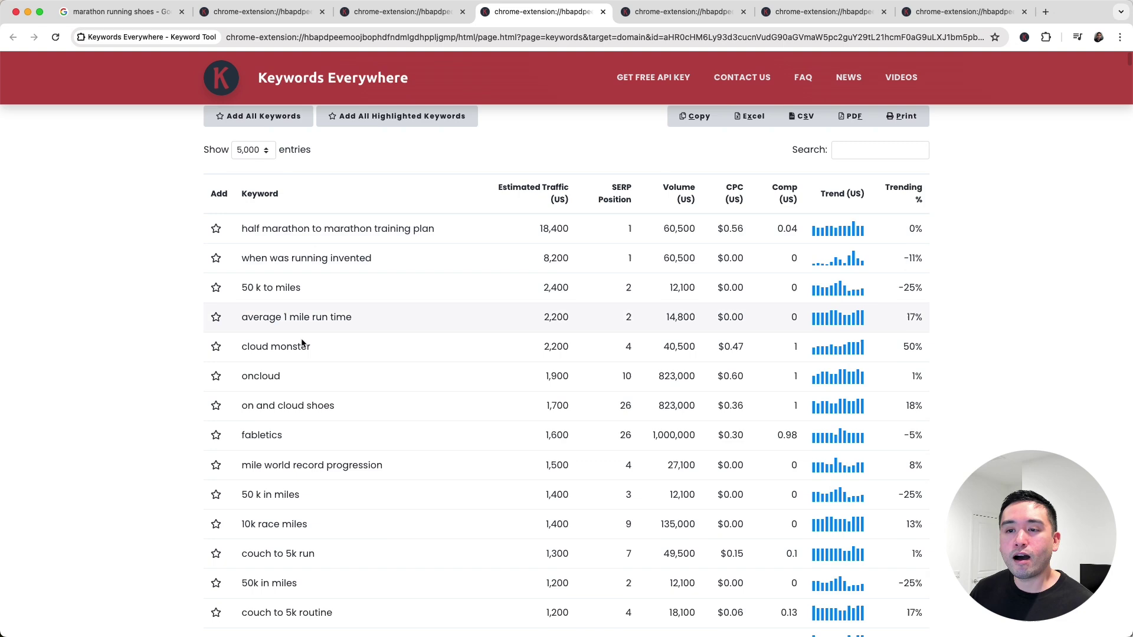
scroll(292, 507, "down", 3)
scroll(293, 510, "up", 7)
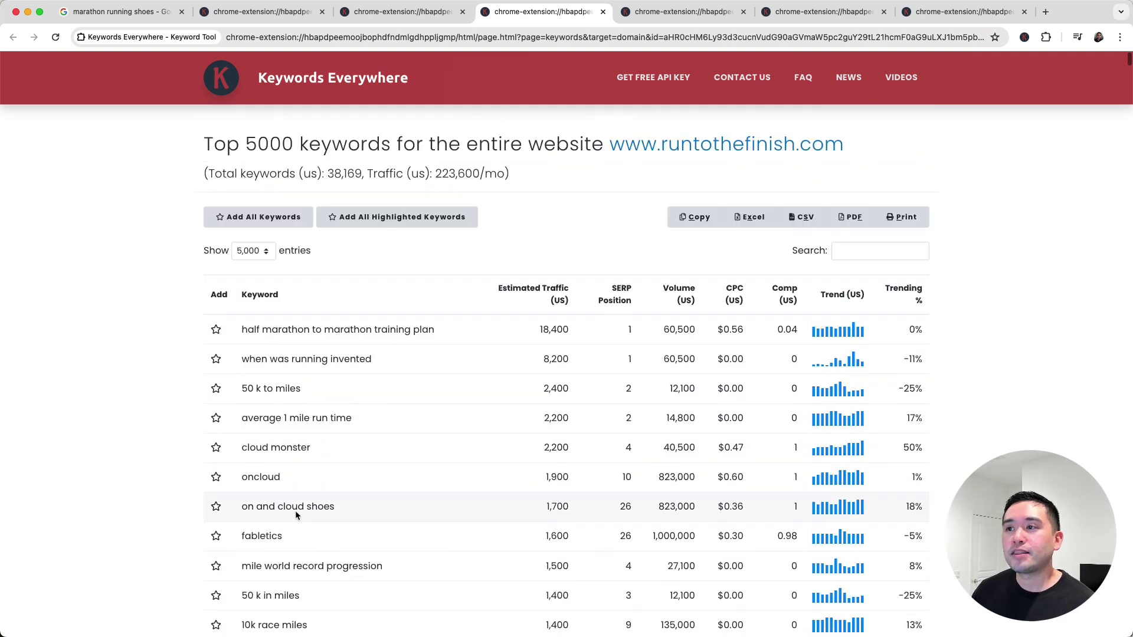
scroll(487, 257, "down", 1)
scroll(508, 330, "up", 1)
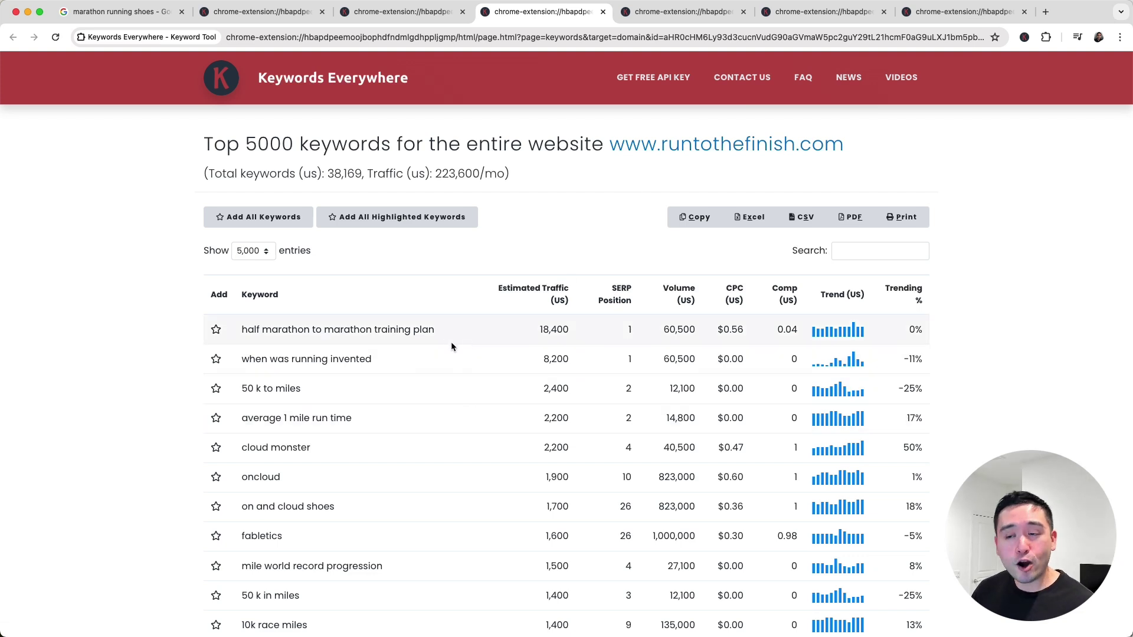
scroll(346, 332, "down", 4)
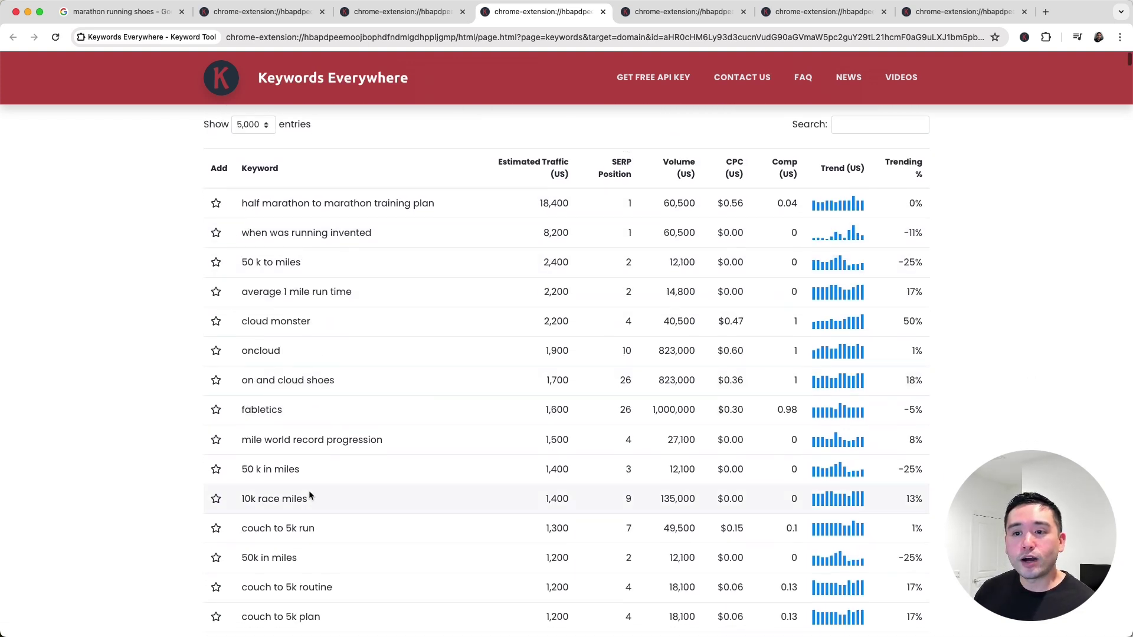
scroll(308, 494, "up", 1)
scroll(307, 496, "up", 2)
- Show irunfar.com's site-wide report: 16,785 keywords, 88,200/mo, led by 'best trail running shoes'
left_click(658, 14)
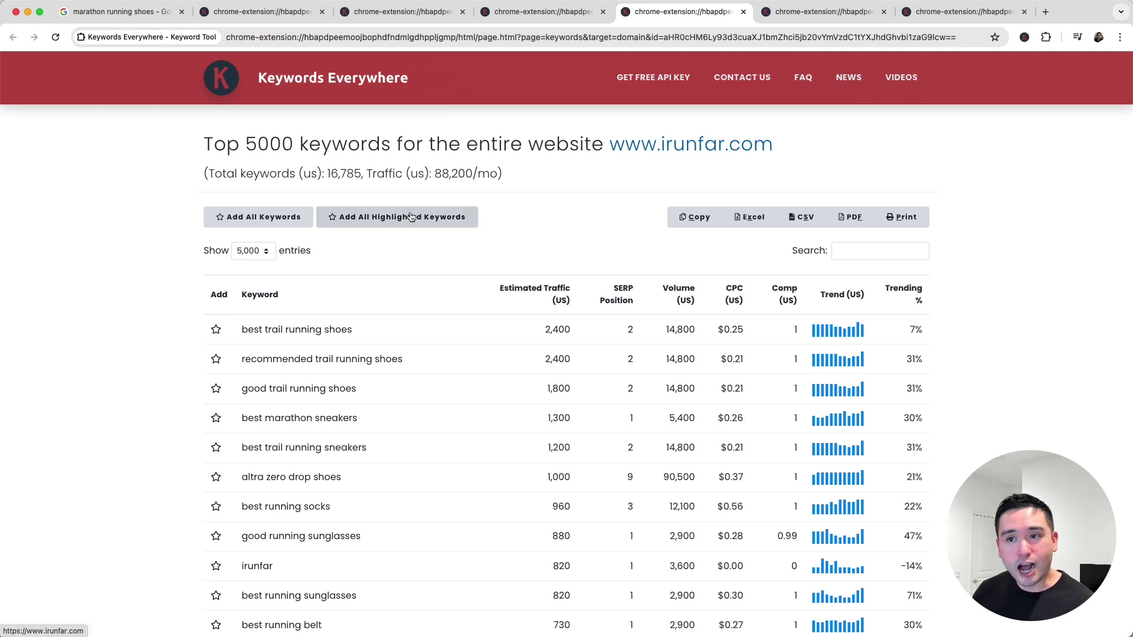
scroll(356, 219, "down", 2)
scroll(317, 357, "up", 2)
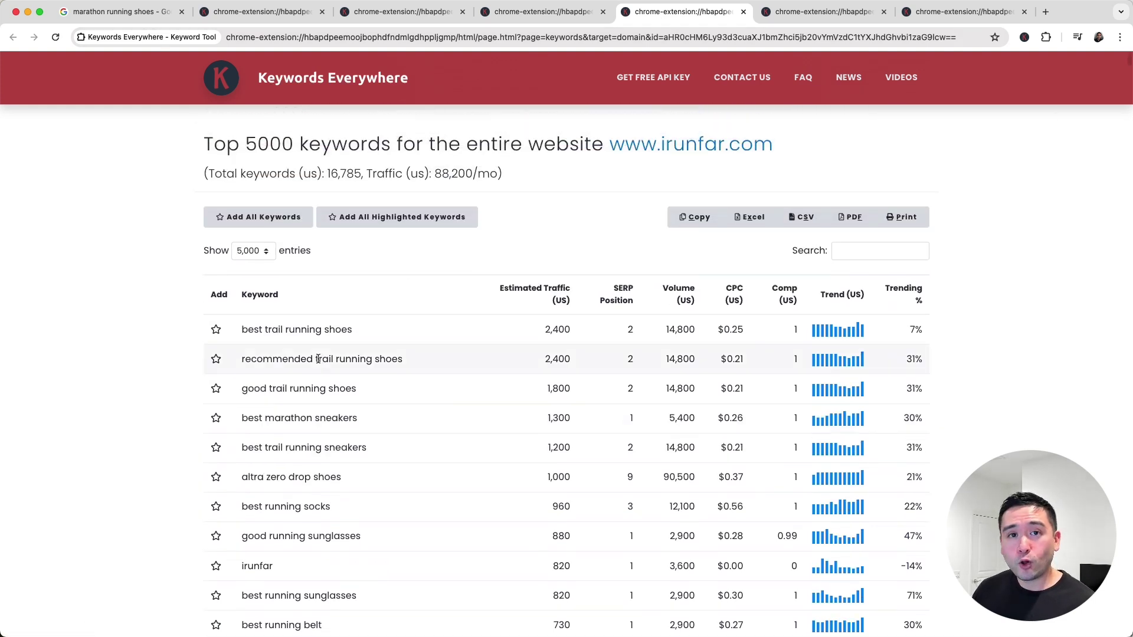
- Show runtothefinish.com's Top 1000 pages report: 38,169 keywords and 223,600/mo traffic
left_click(147, 14)
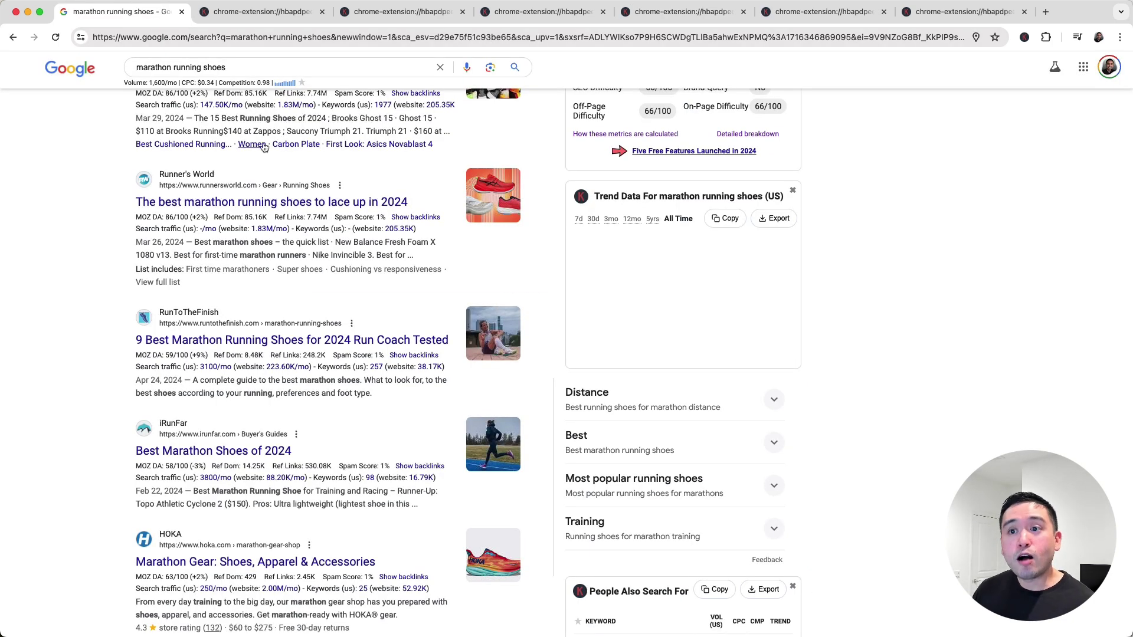
mouse_move(276, 230)
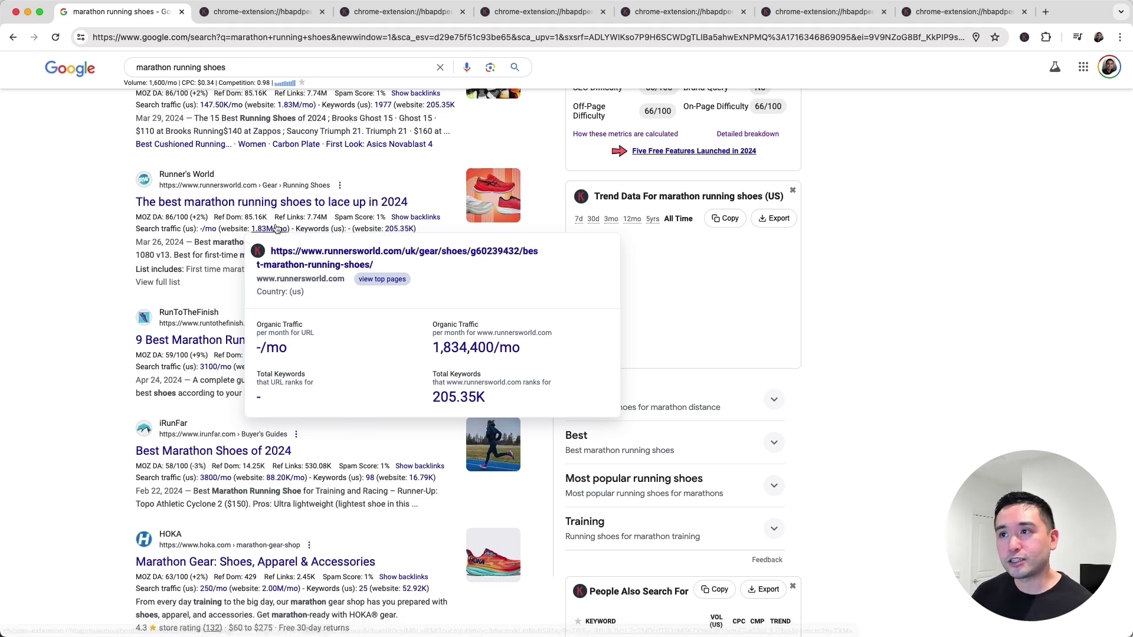
left_click(791, 12)
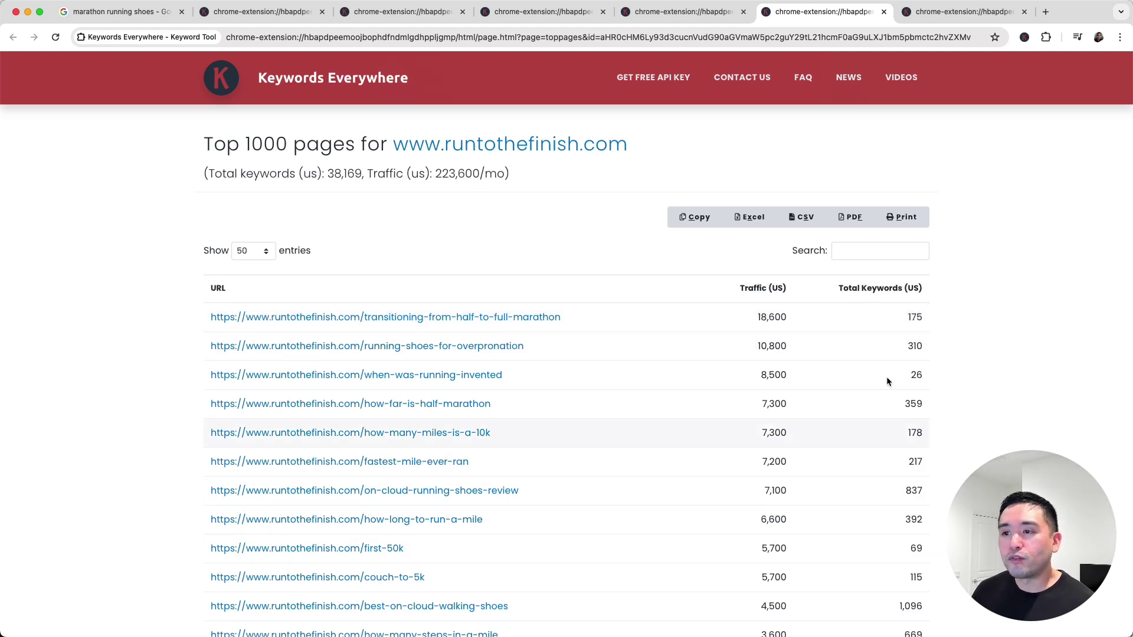
- Scroll irunfar.com's top pages table, led by best-trail-running-shoes at 9,500 traffic and 468 keywords
left_click(957, 14)
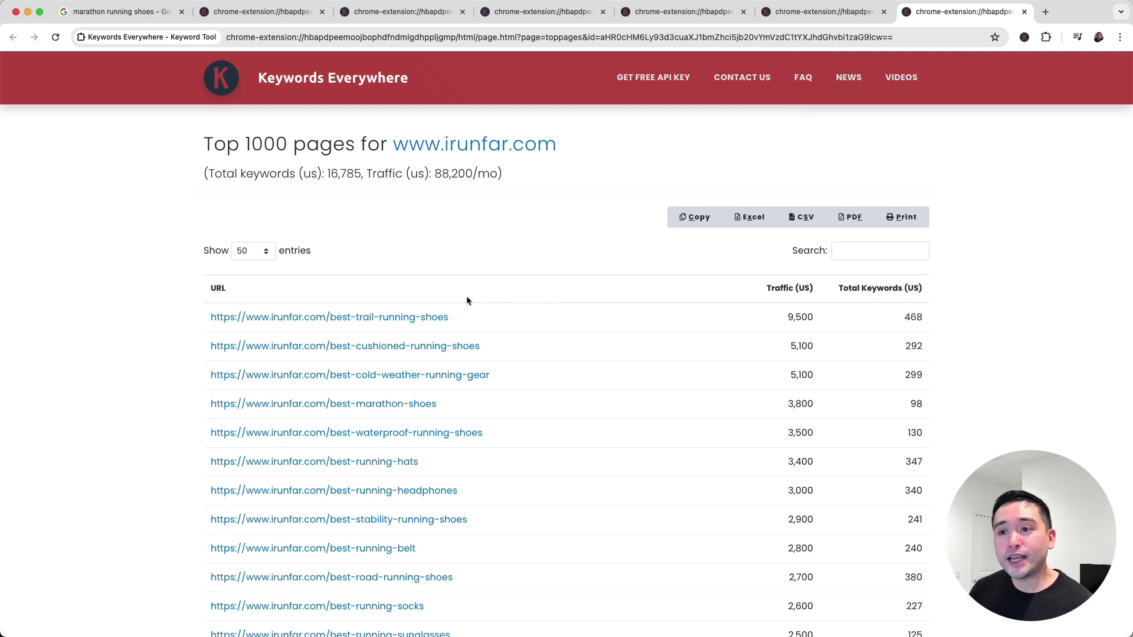
scroll(455, 387, "down", 5)
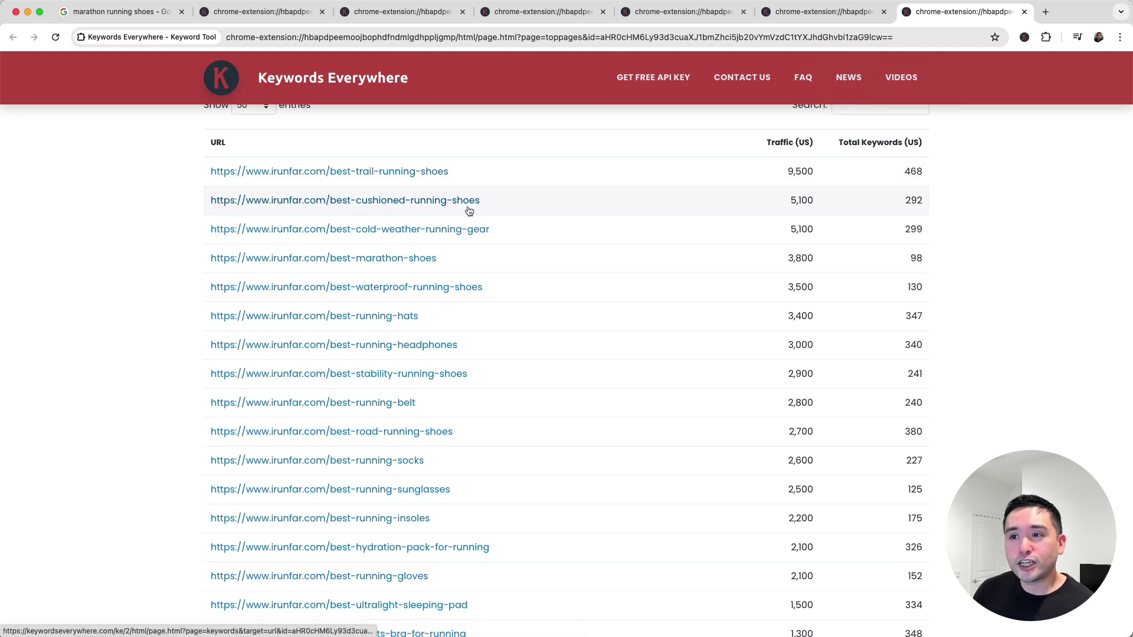
scroll(457, 285, "down", 3)
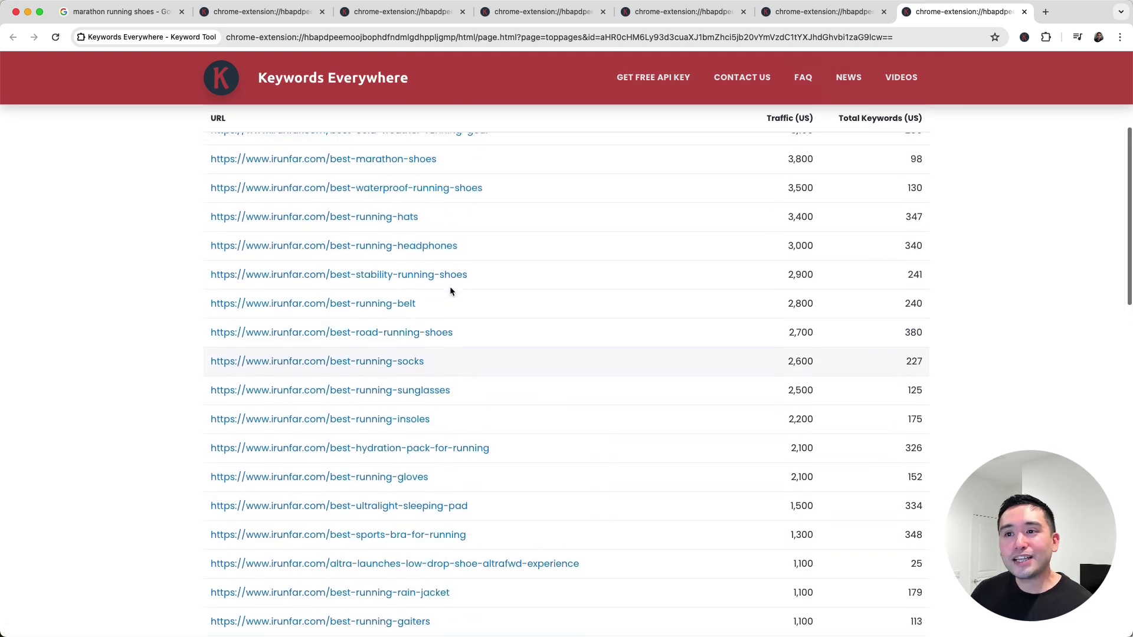
scroll(450, 289, "up", 2)
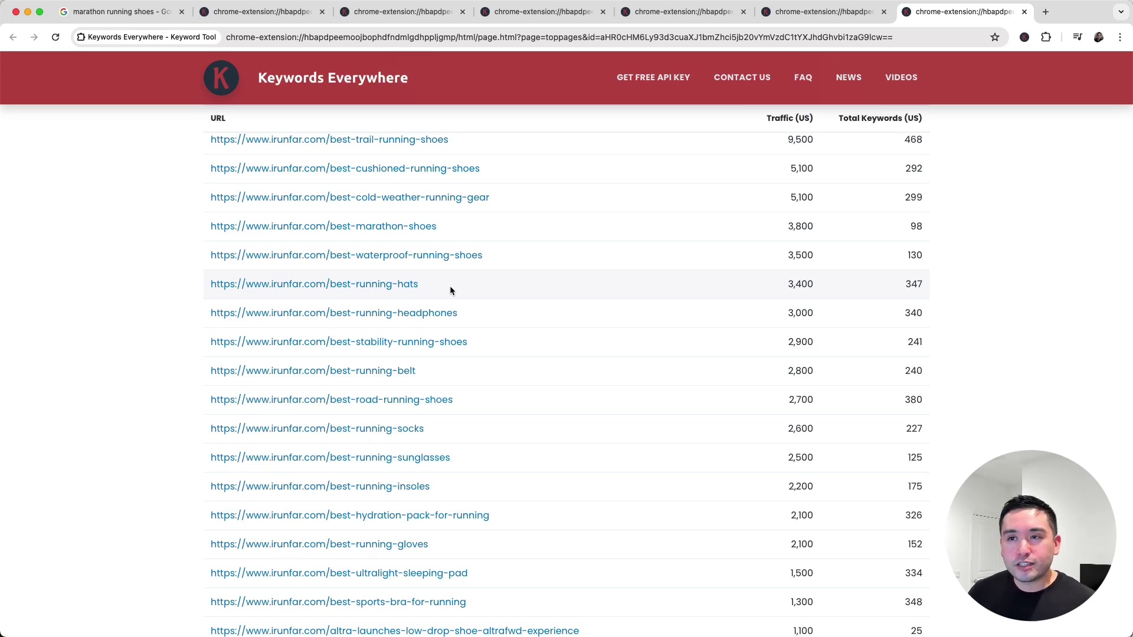
scroll(450, 286, "up", 3)
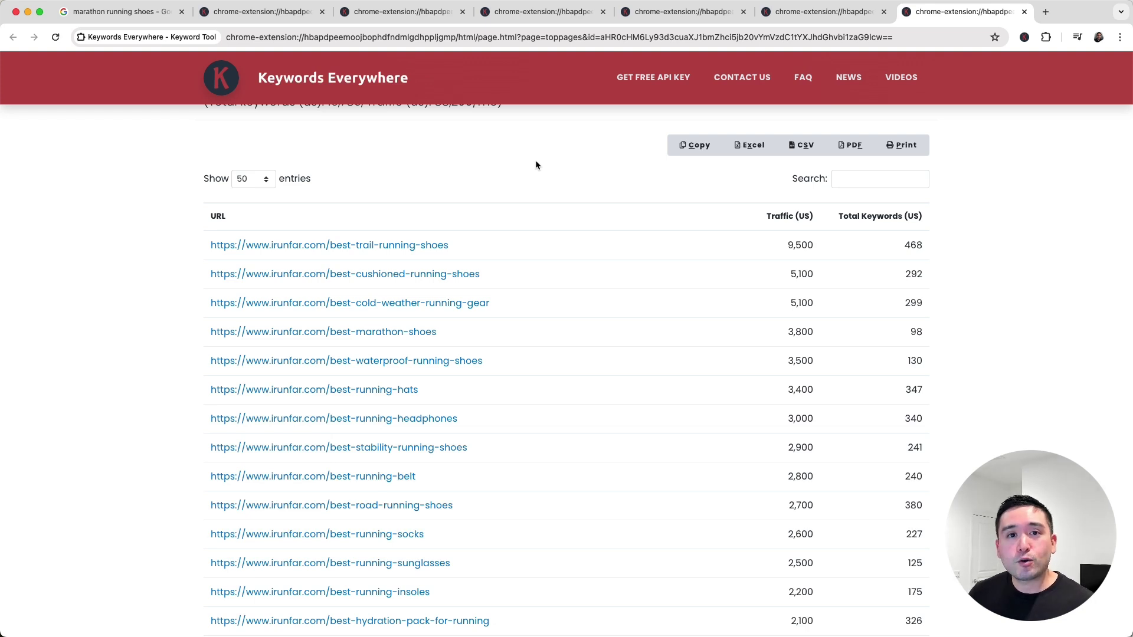
scroll(531, 179, "up", 3)
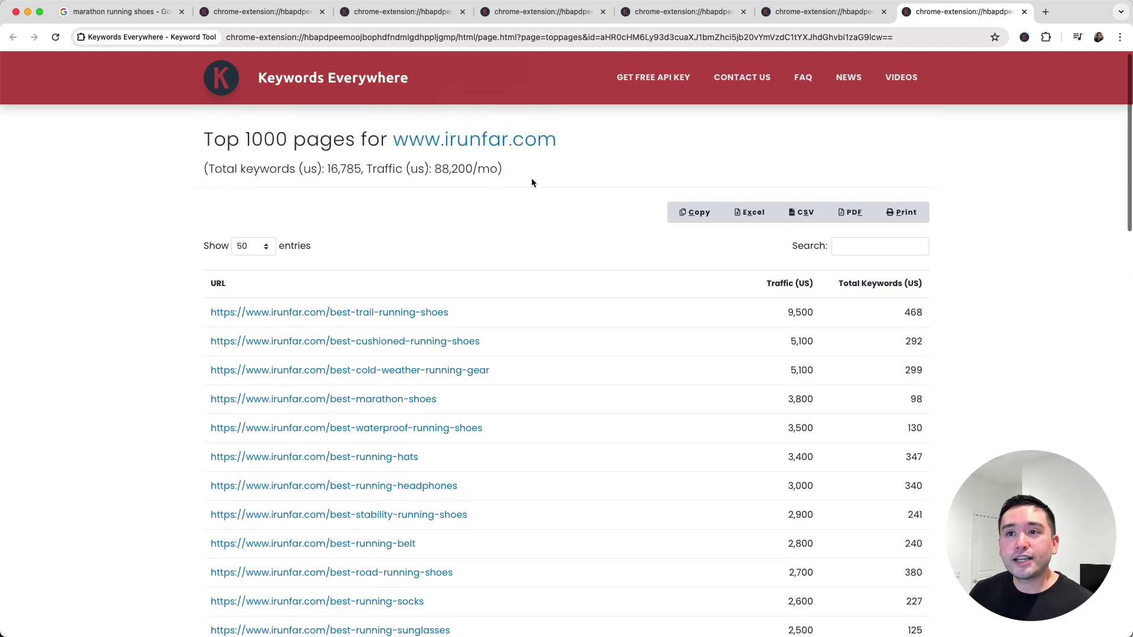